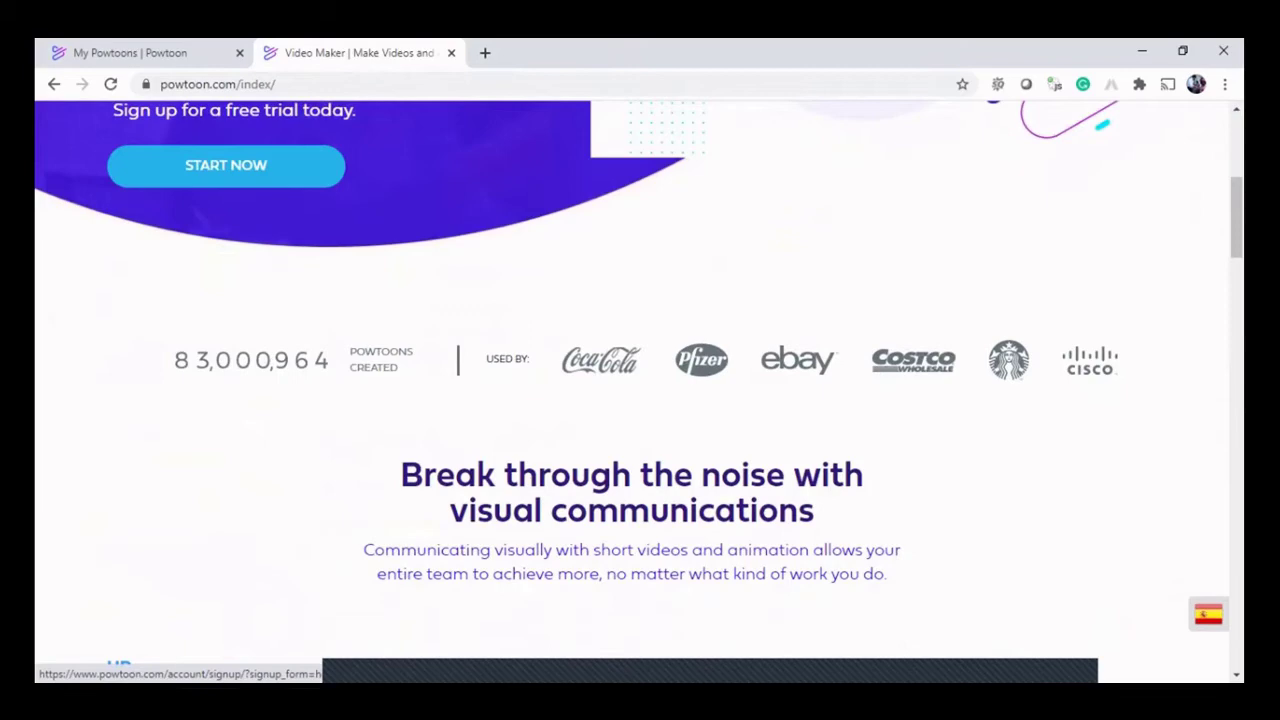
Step: Open the Start Now sign-up page, then close it to get back to My Powtoons
{"action": "left_click", "coordinate": [226, 165]}
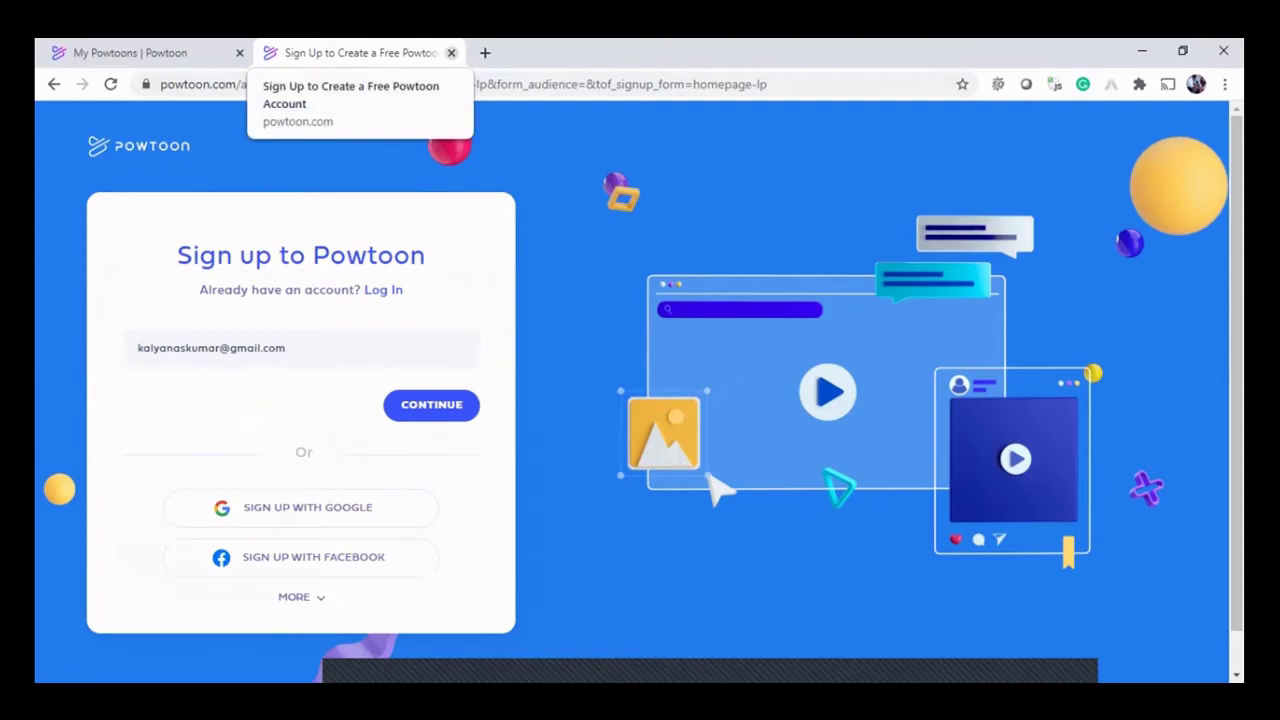
{"action": "left_click", "coordinate": [451, 52]}
{"action": "scroll", "coordinate": [640, 400], "scroll_direction": "up", "scroll_amount": 3}
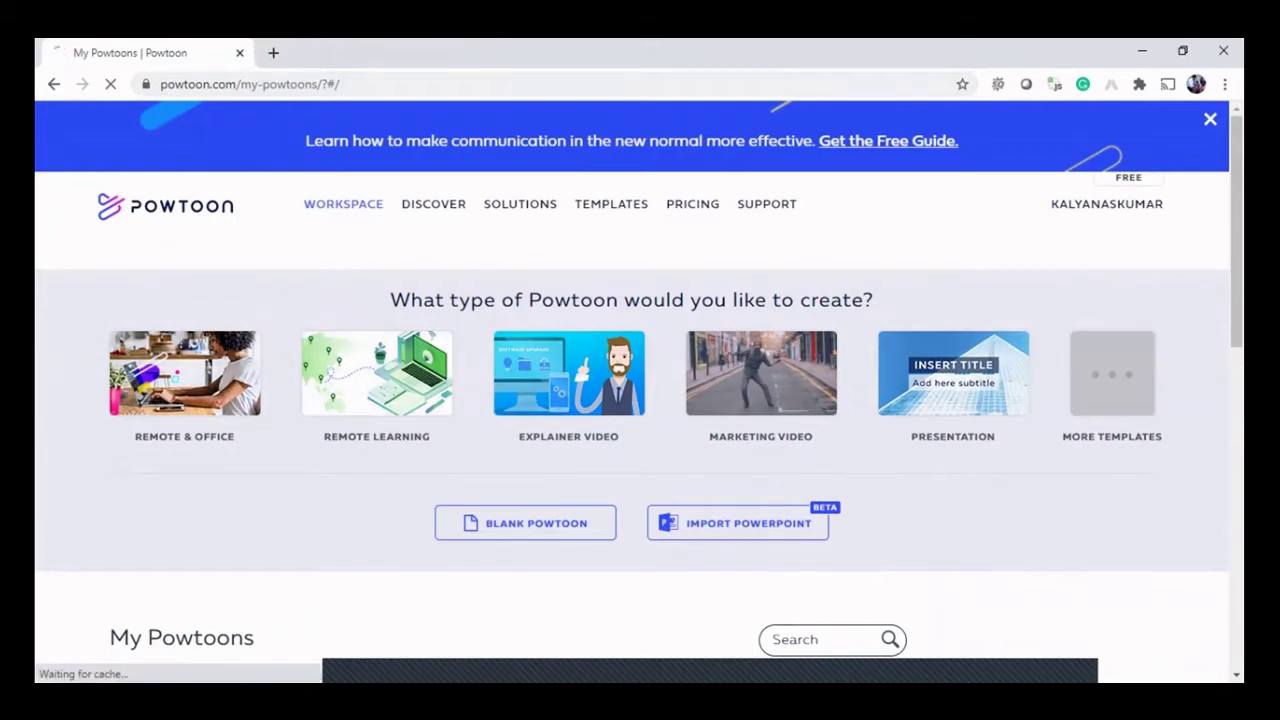
Step: Open the full template gallery with More Templates
{"action": "left_click", "coordinate": [1112, 373]}
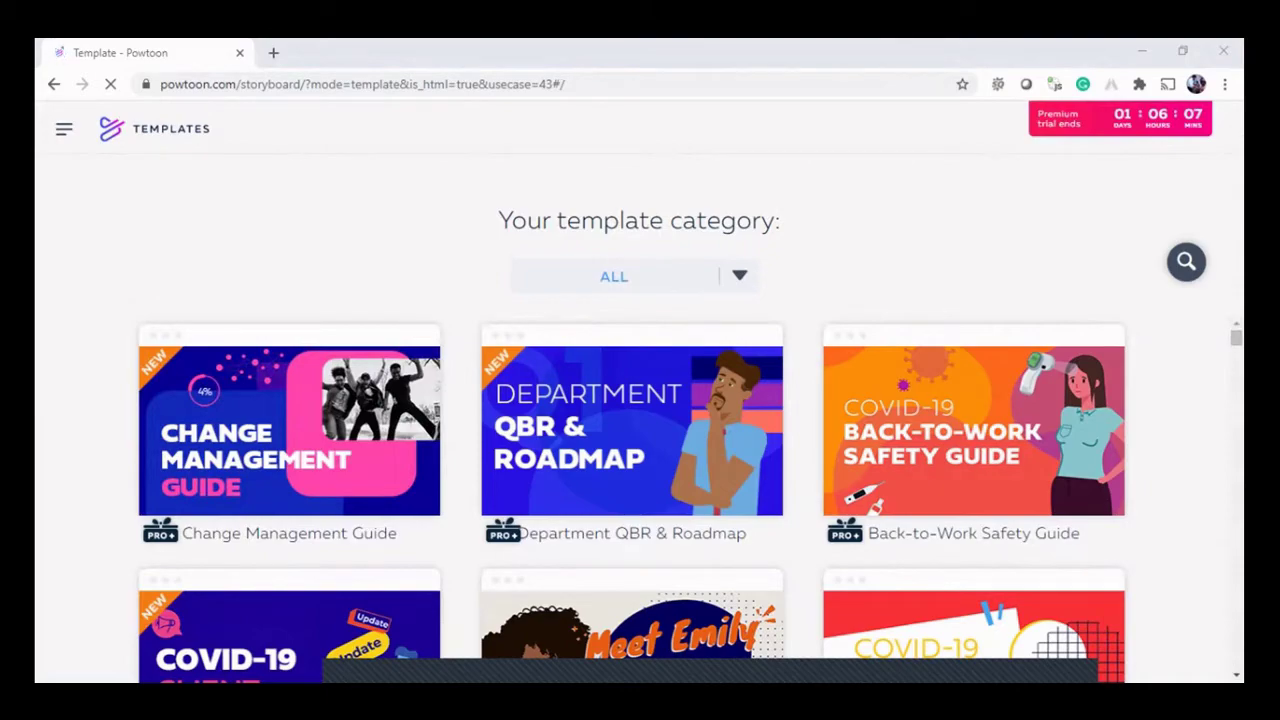
{"action": "scroll", "coordinate": [640, 500], "scroll_direction": "down", "scroll_amount": 3}
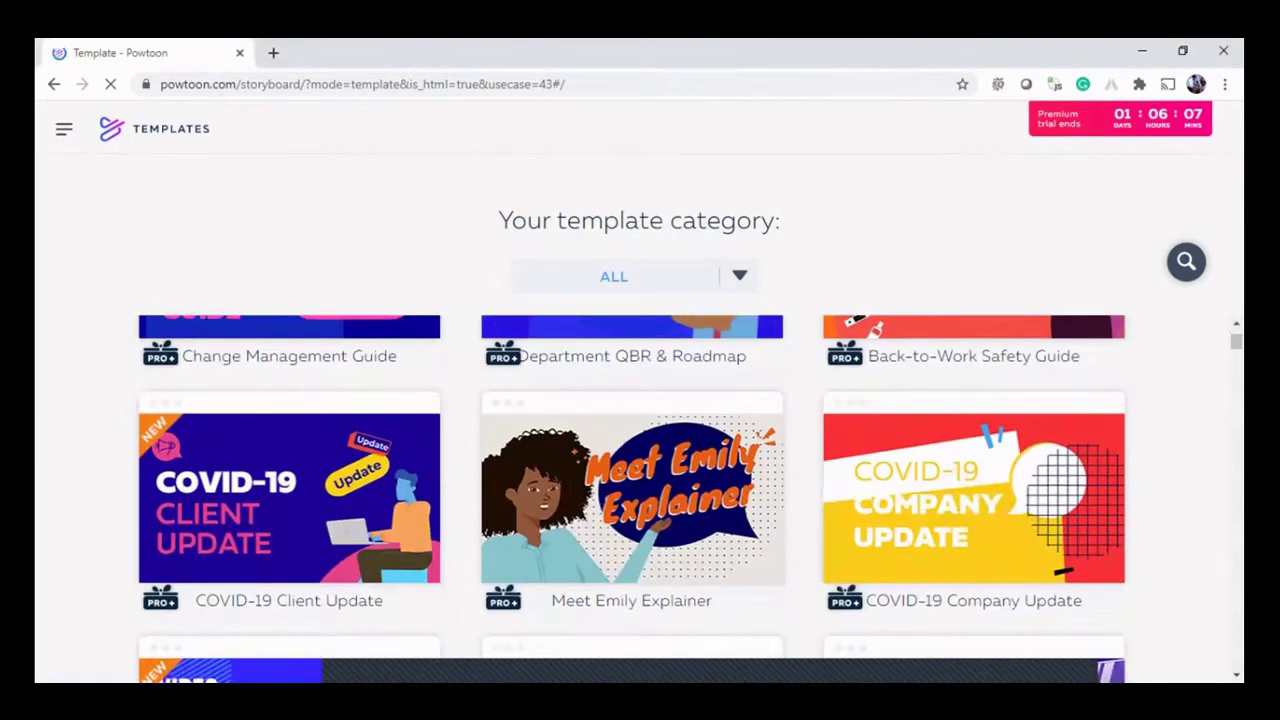
{"action": "scroll", "coordinate": [640, 500], "scroll_direction": "down", "scroll_amount": 3}
{"action": "scroll", "coordinate": [640, 500], "scroll_direction": "down", "scroll_amount": 4}
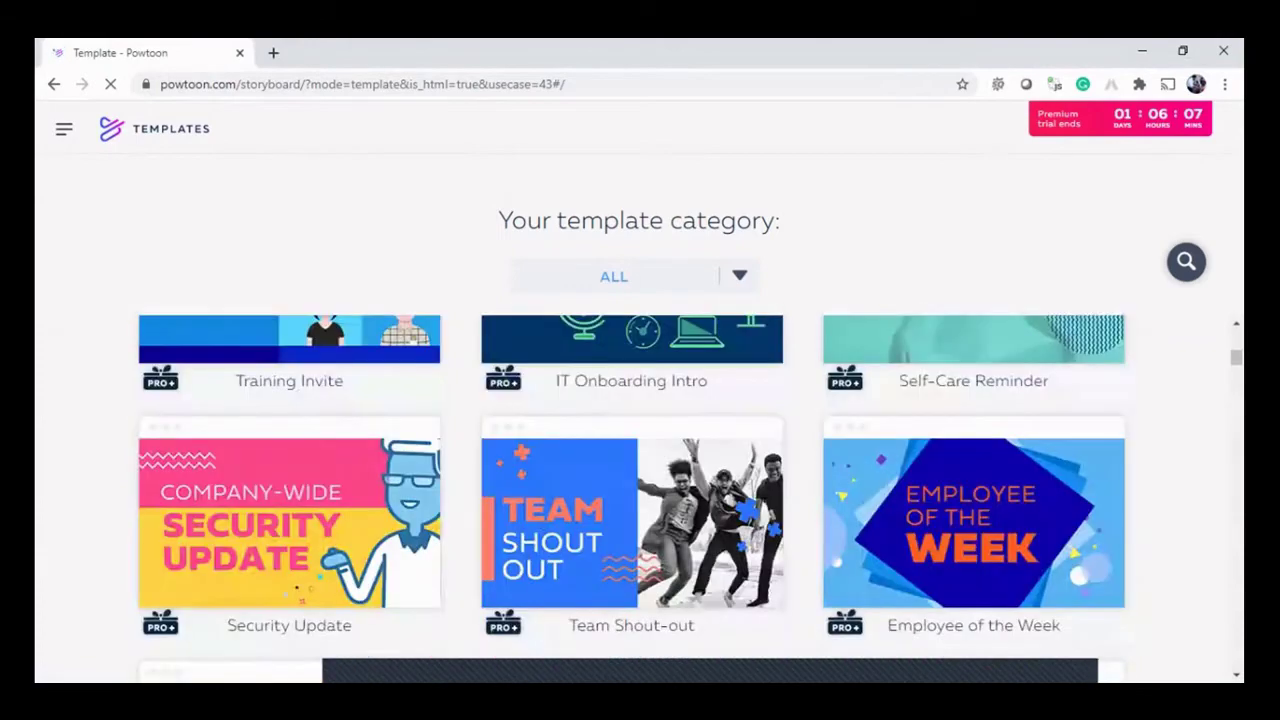
{"action": "scroll", "coordinate": [640, 500], "scroll_direction": "up", "scroll_amount": 1}
{"action": "scroll", "coordinate": [640, 500], "scroll_direction": "down", "scroll_amount": 2}
{"action": "scroll", "coordinate": [640, 500], "scroll_direction": "down", "scroll_amount": 3}
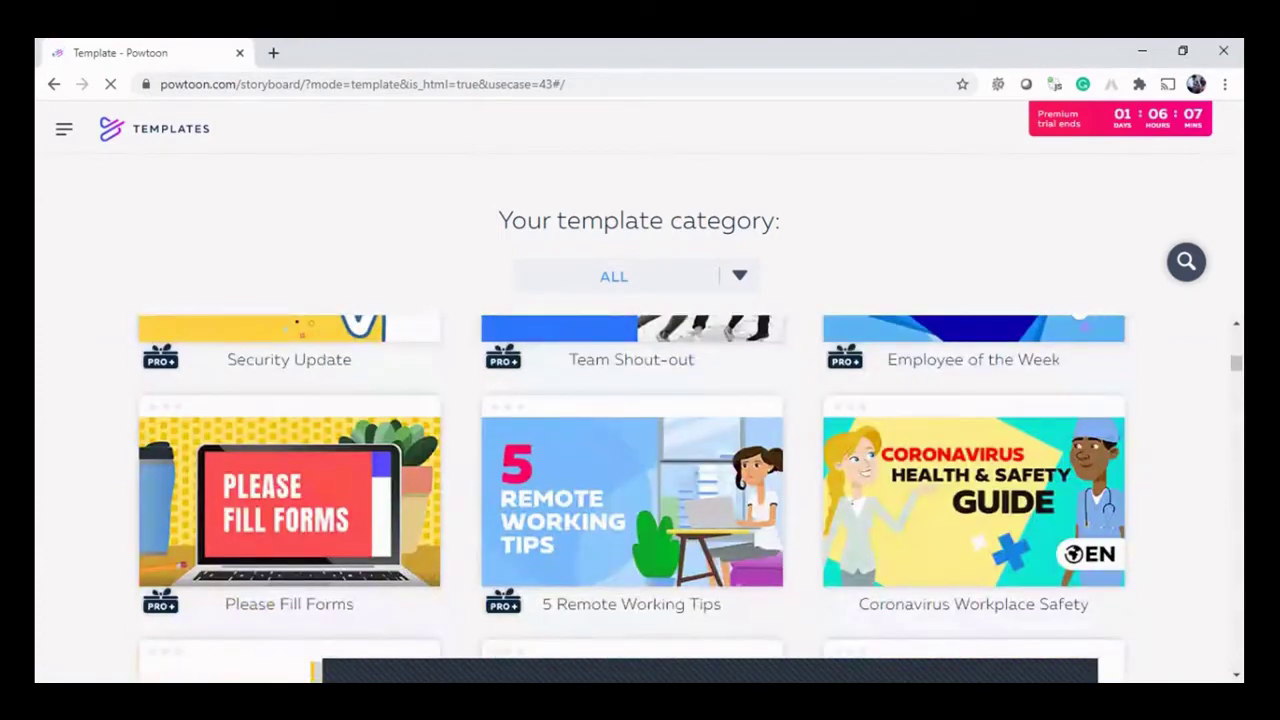
{"action": "scroll", "coordinate": [640, 500], "scroll_direction": "down", "scroll_amount": 3}
{"action": "scroll", "coordinate": [640, 500], "scroll_direction": "down", "scroll_amount": 2}
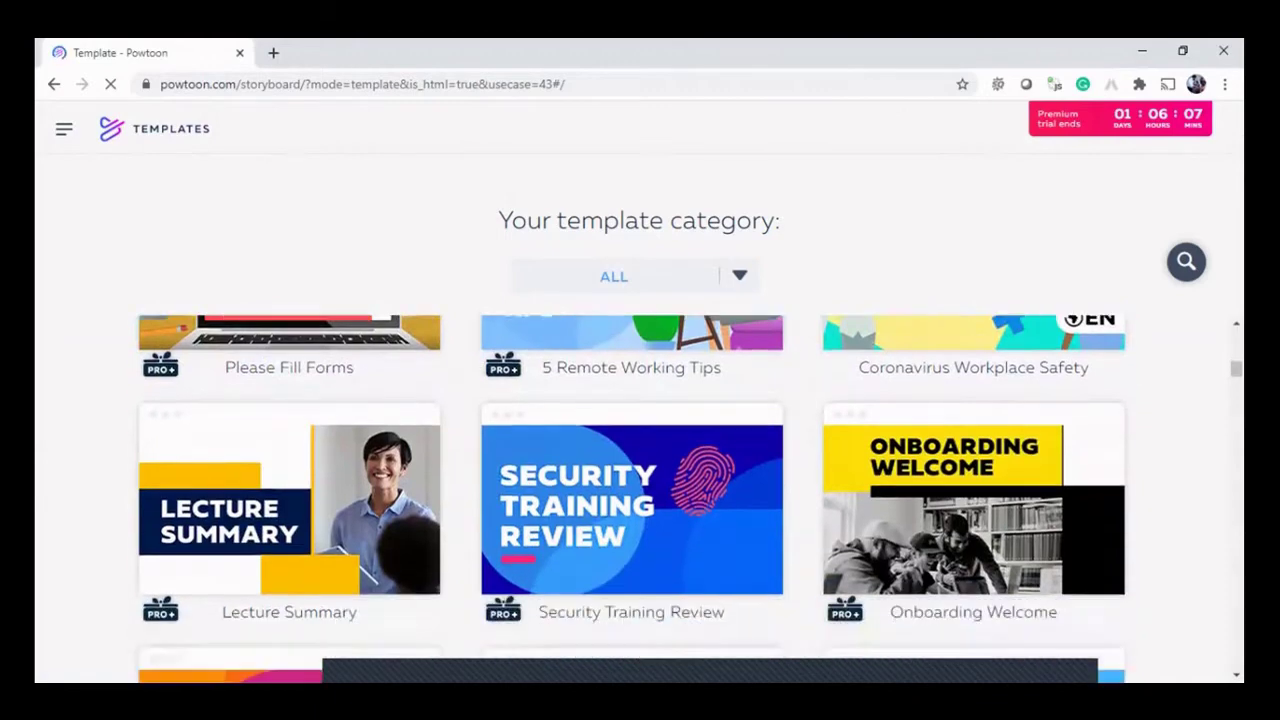
{"action": "scroll", "coordinate": [640, 500], "scroll_direction": "down", "scroll_amount": 3}
{"action": "scroll", "coordinate": [640, 500], "scroll_direction": "up", "scroll_amount": 2}
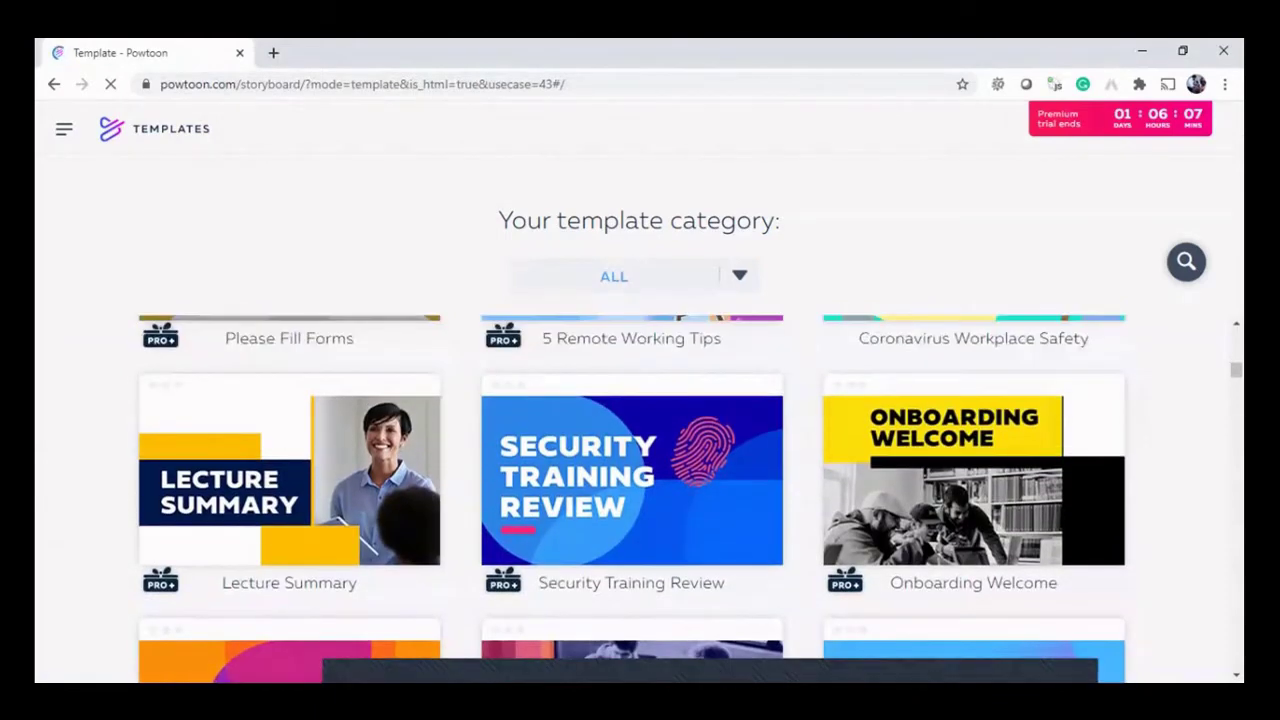
{"action": "scroll", "coordinate": [640, 500], "scroll_direction": "down", "scroll_amount": 3}
{"action": "scroll", "coordinate": [640, 500], "scroll_direction": "down", "scroll_amount": 2}
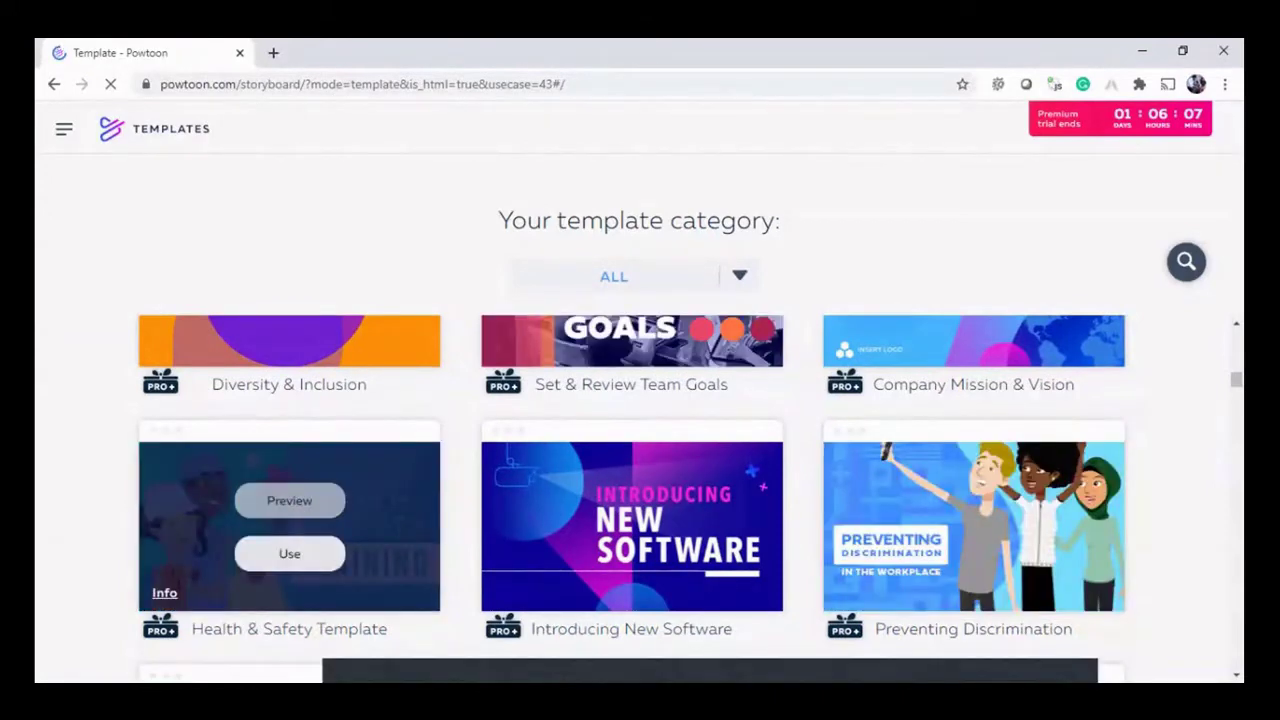
Step: Preview the Health & Safety Template and skip ahead to its final contact scene
{"action": "left_click", "coordinate": [289, 500]}
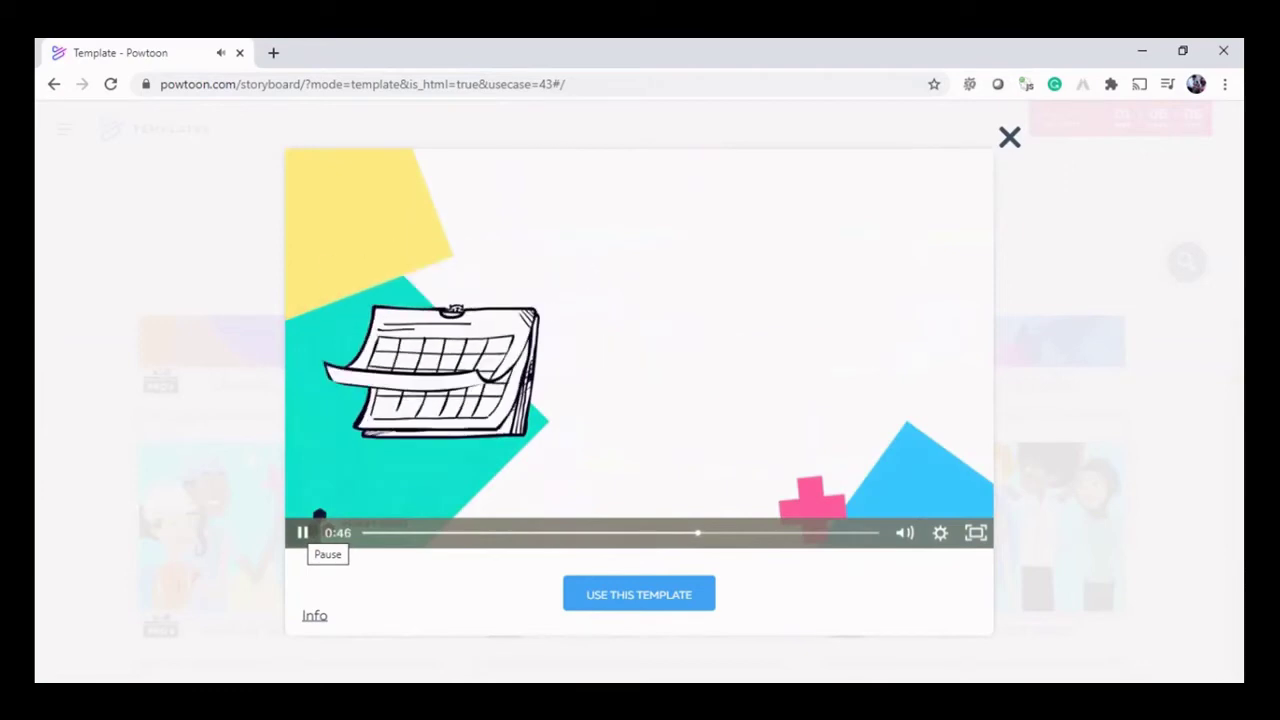
{"action": "left_click", "coordinate": [735, 532]}
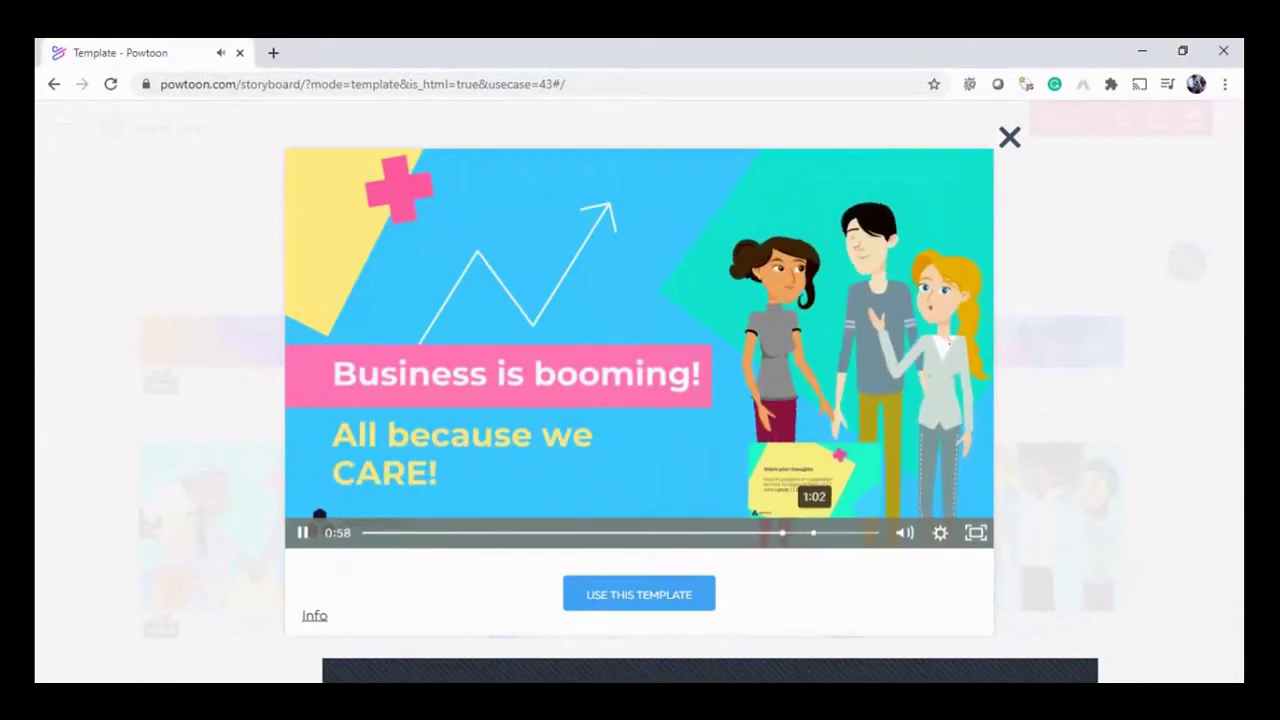
{"action": "left_click", "coordinate": [818, 532]}
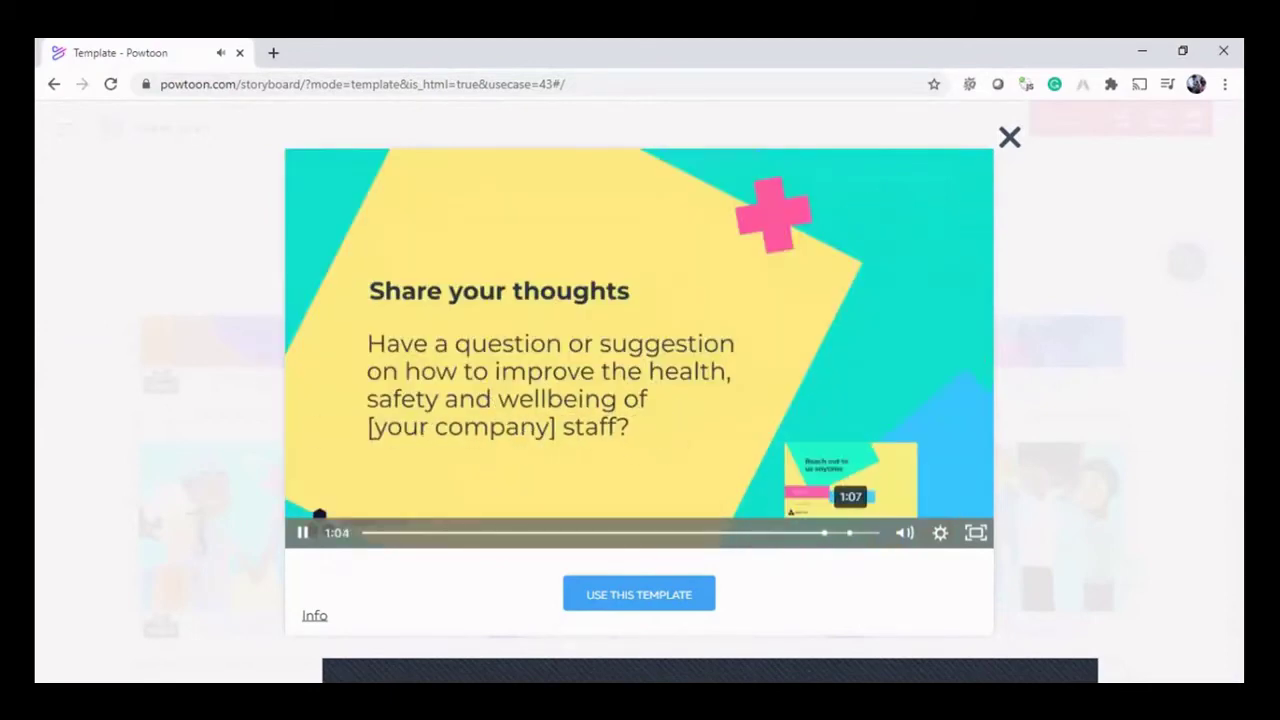
{"action": "left_click", "coordinate": [850, 532]}
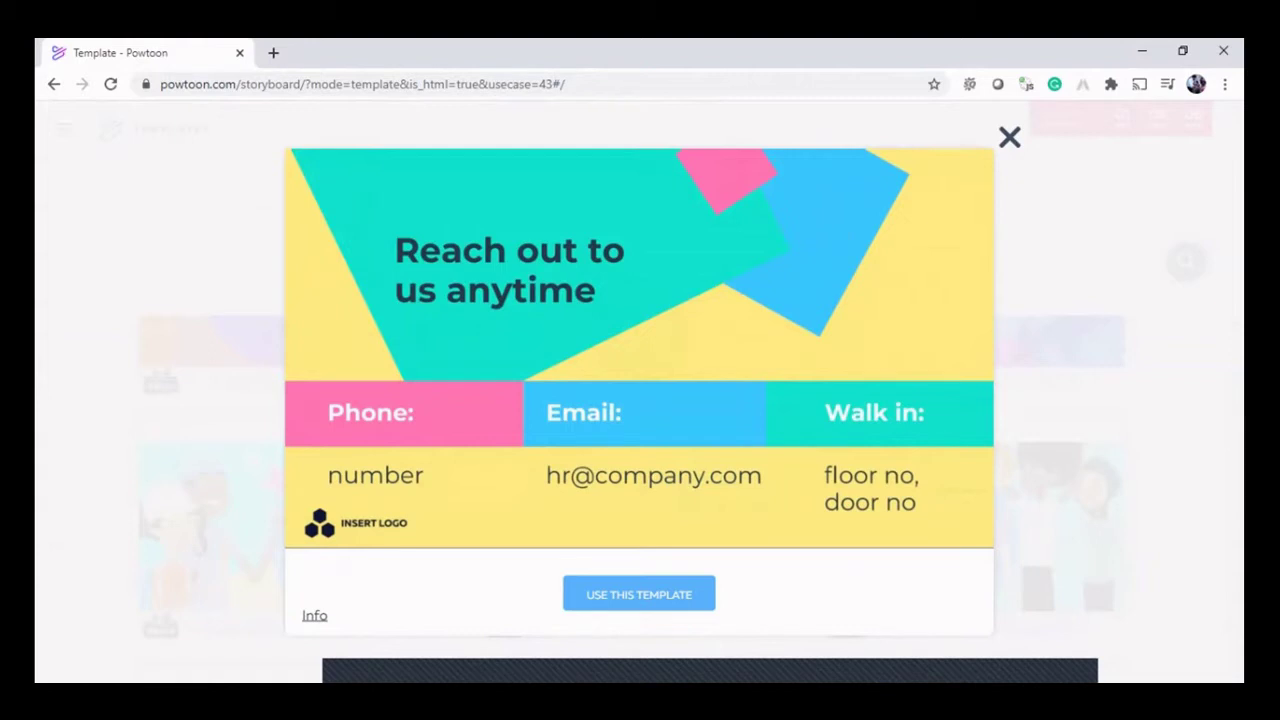
Step: Start a new project from the Health & Safety template and let the editor load
{"action": "left_click", "coordinate": [639, 594]}
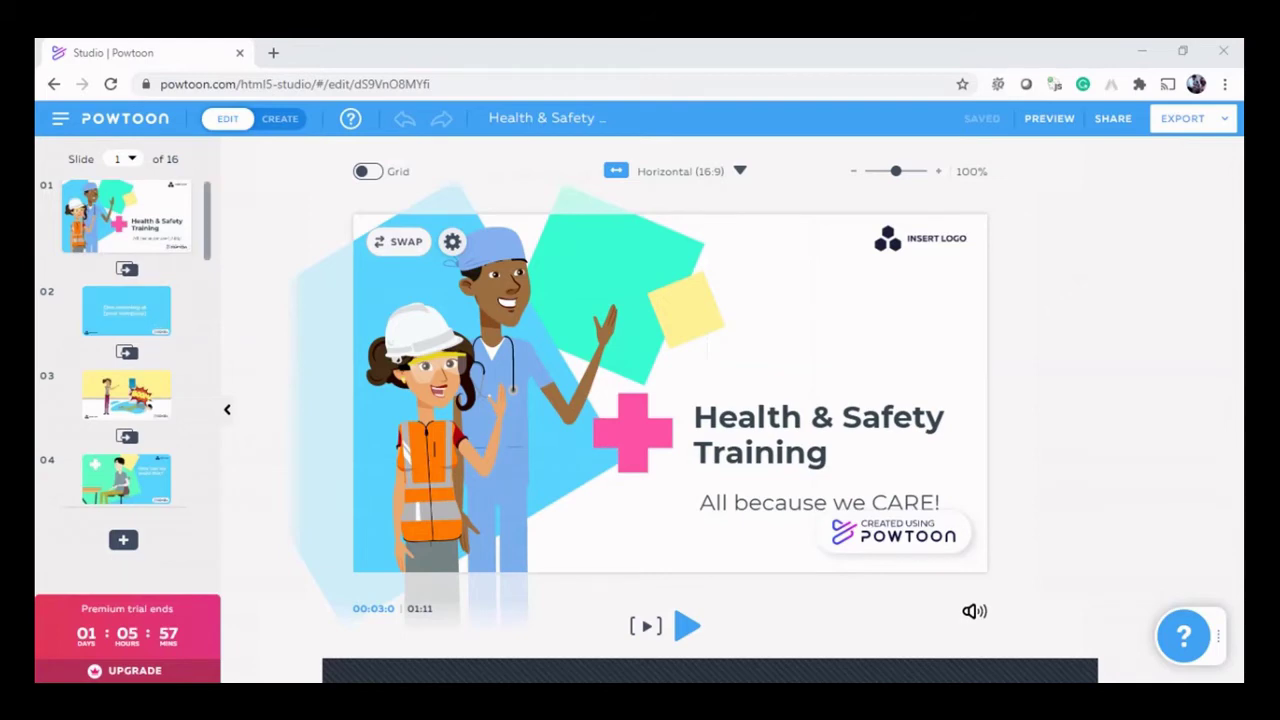
{"action": "left_click_drag", "start_coordinate": [207, 220], "coordinate": [207, 465]}
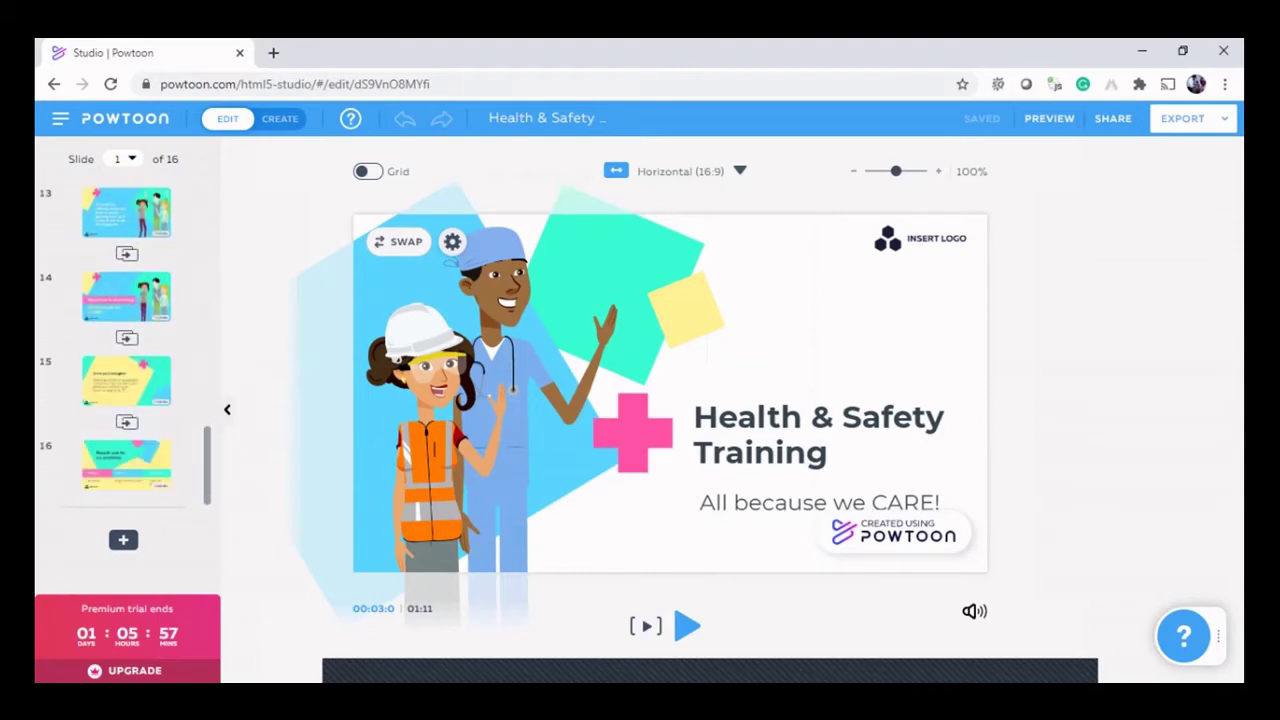
{"action": "left_click_drag", "start_coordinate": [207, 465], "coordinate": [207, 200]}
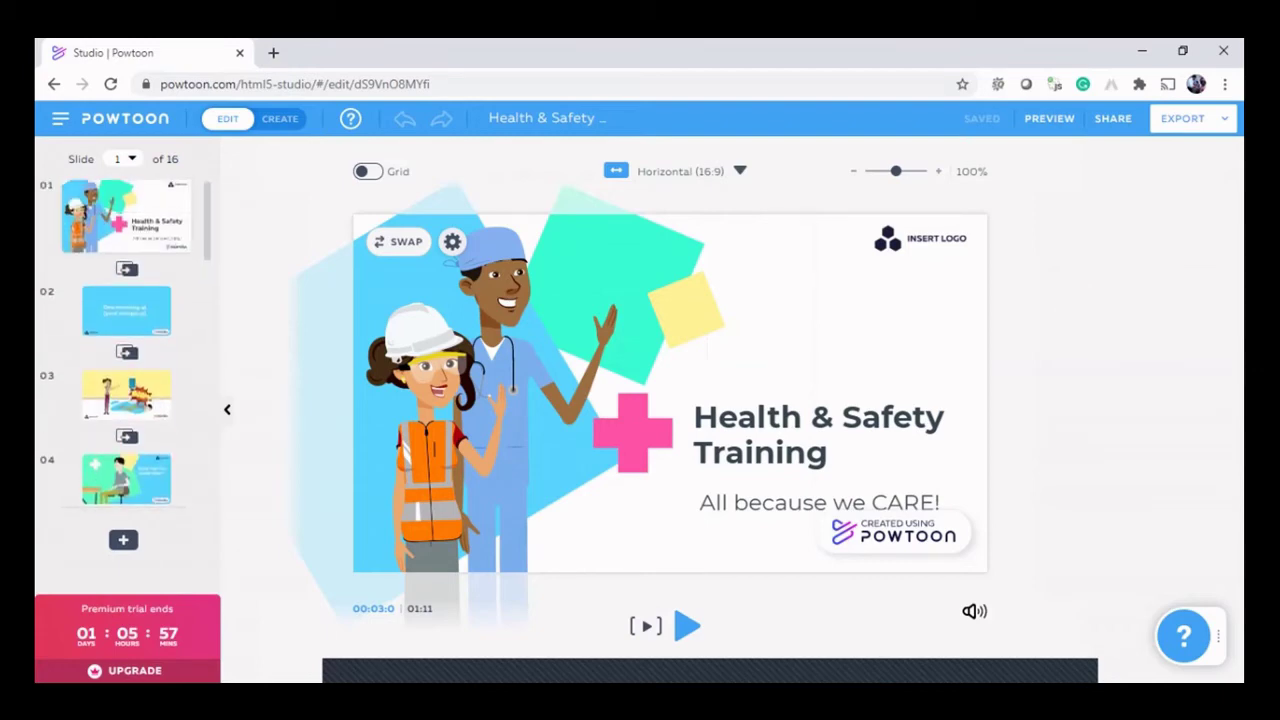
Step: Show slide 02, 'One morning at [your company]', on the canvas
{"action": "left_click", "coordinate": [126, 310]}
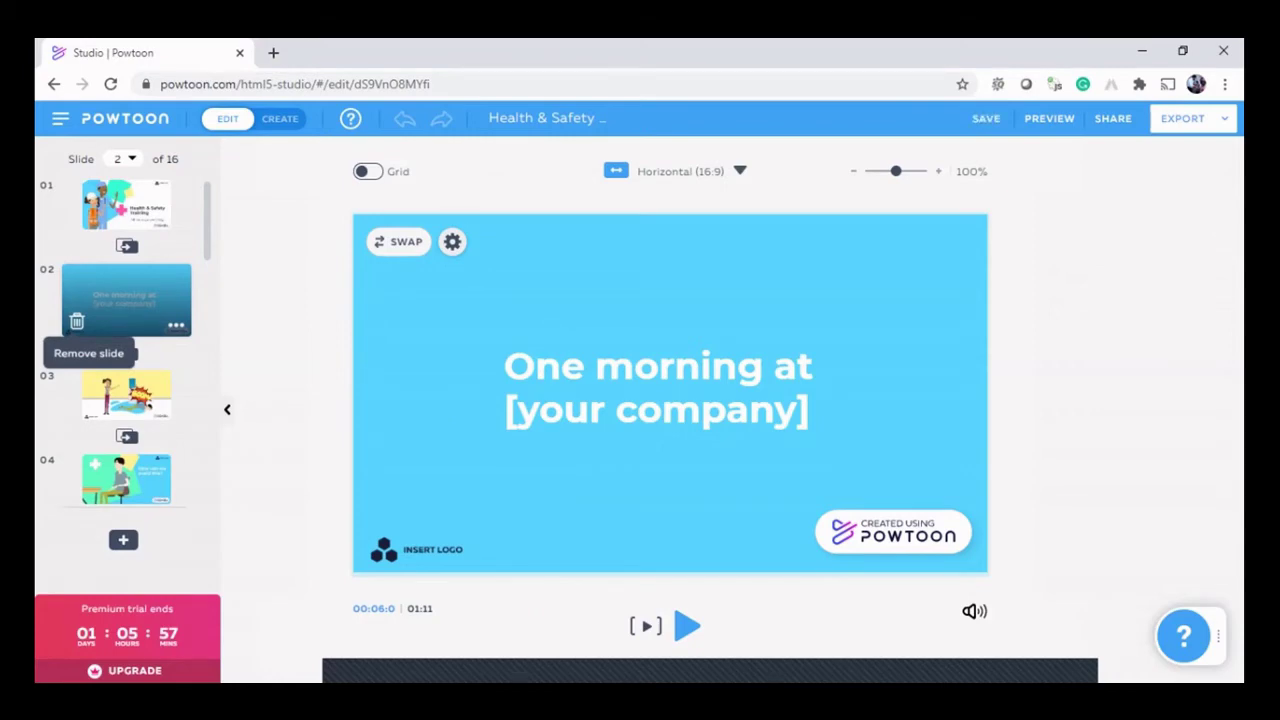
Step: Remove slide 02 from the project, leaving 15 slides
{"action": "left_click", "coordinate": [77, 322]}
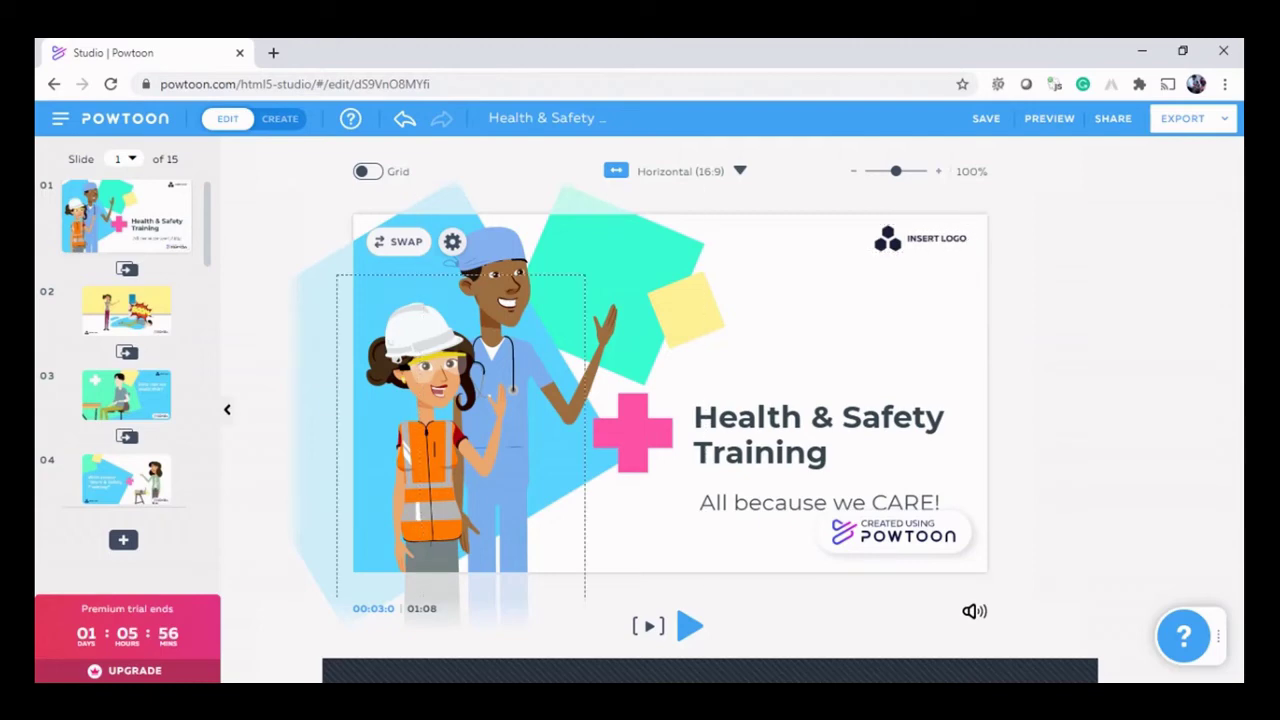
{"action": "left_click", "coordinate": [460, 300]}
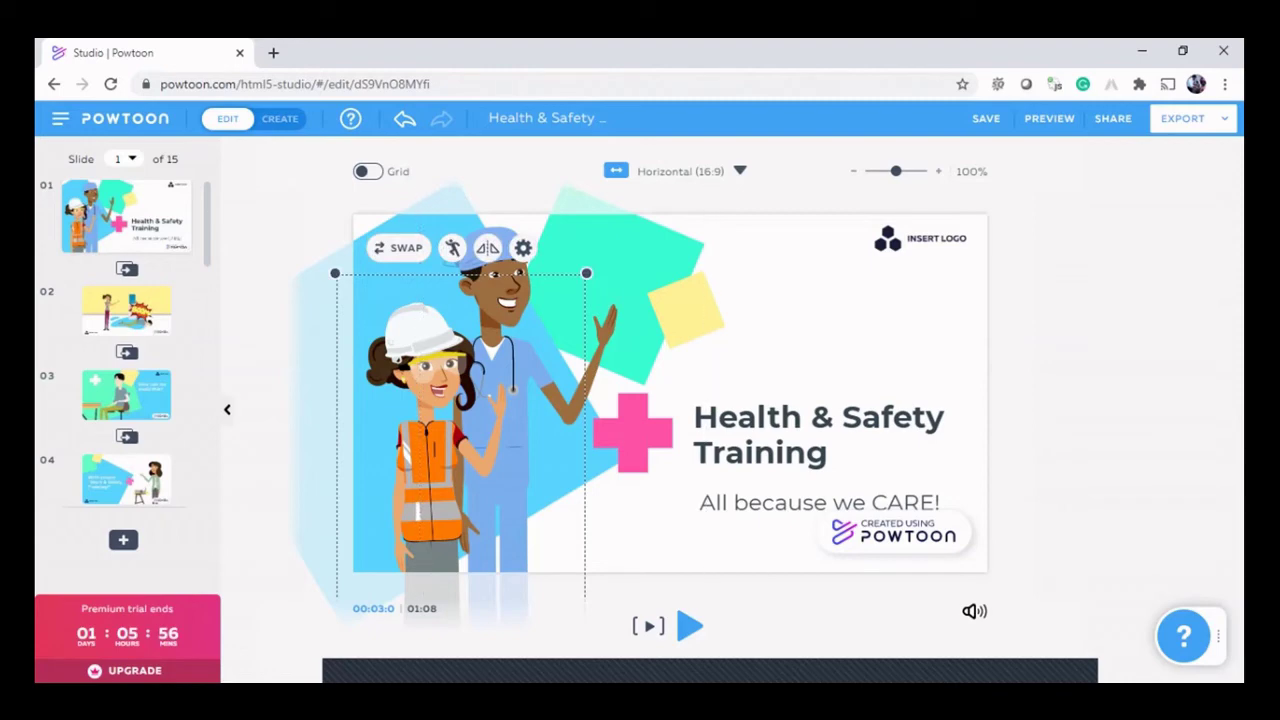
{"action": "key", "text": "Escape"}
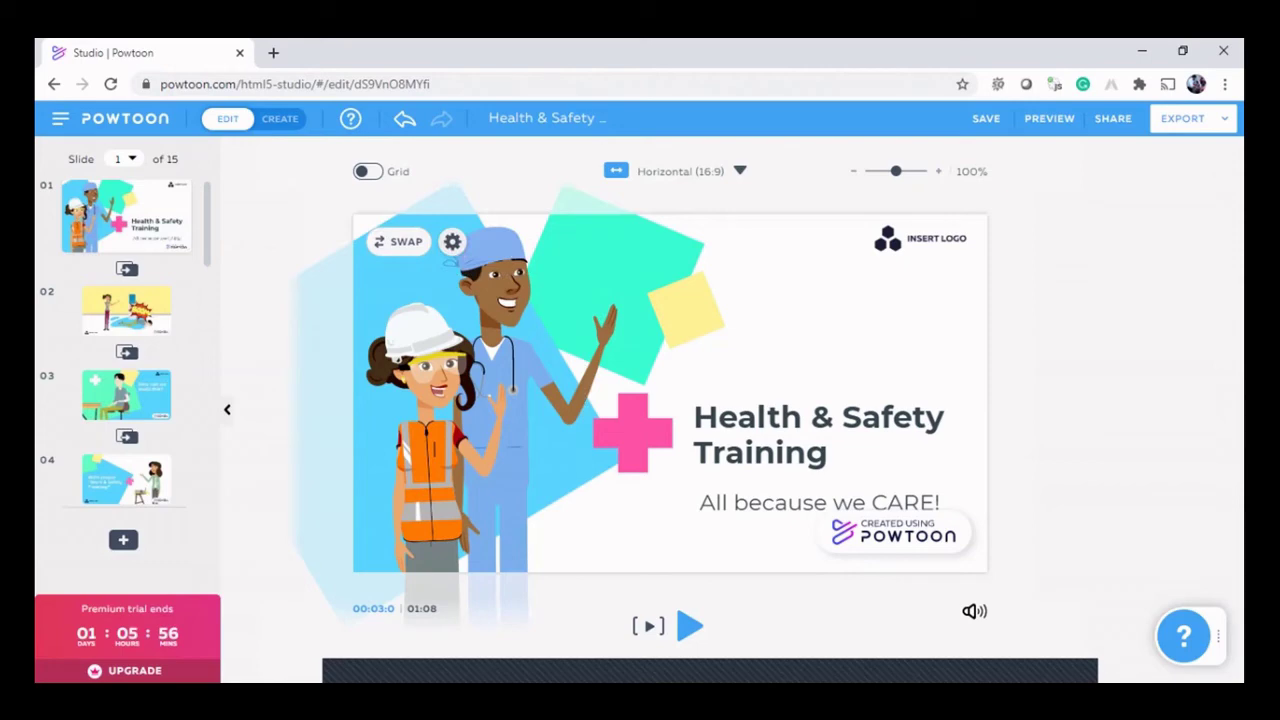
{"action": "left_click", "coordinate": [452, 262]}
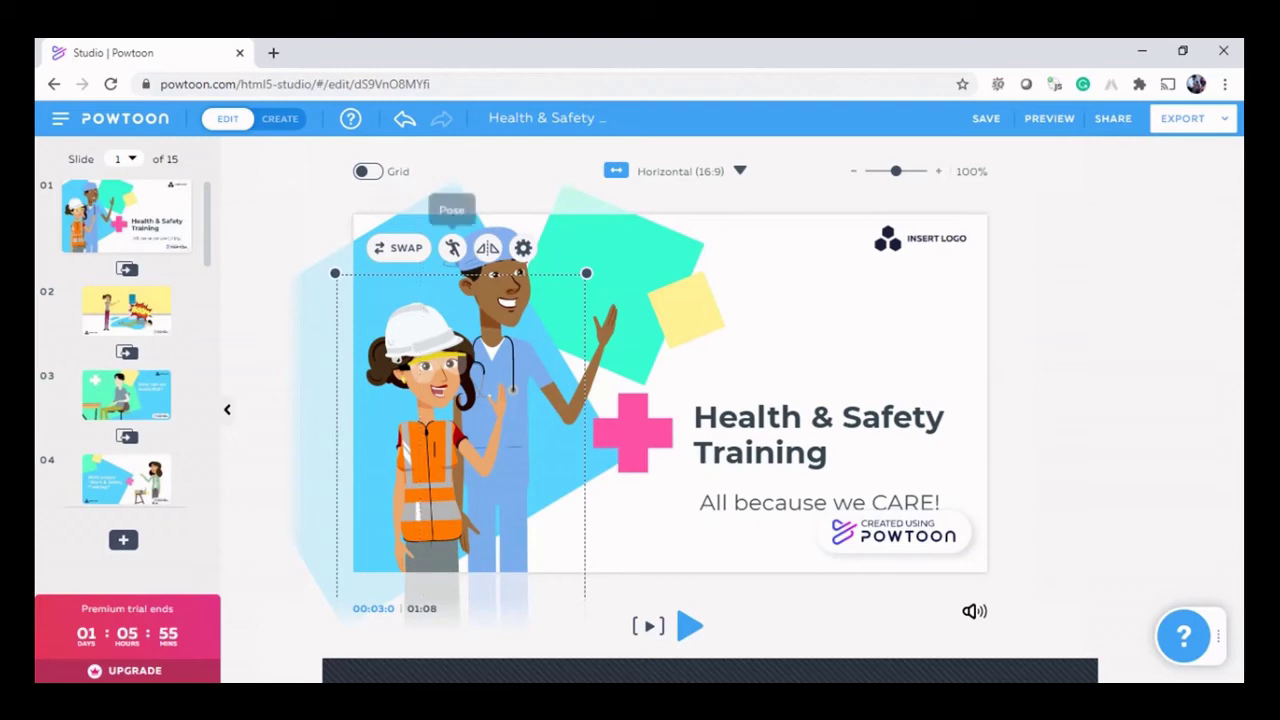
Step: Set the safety worker's pose to Confused and close the Pose panel
{"action": "left_click", "coordinate": [453, 248]}
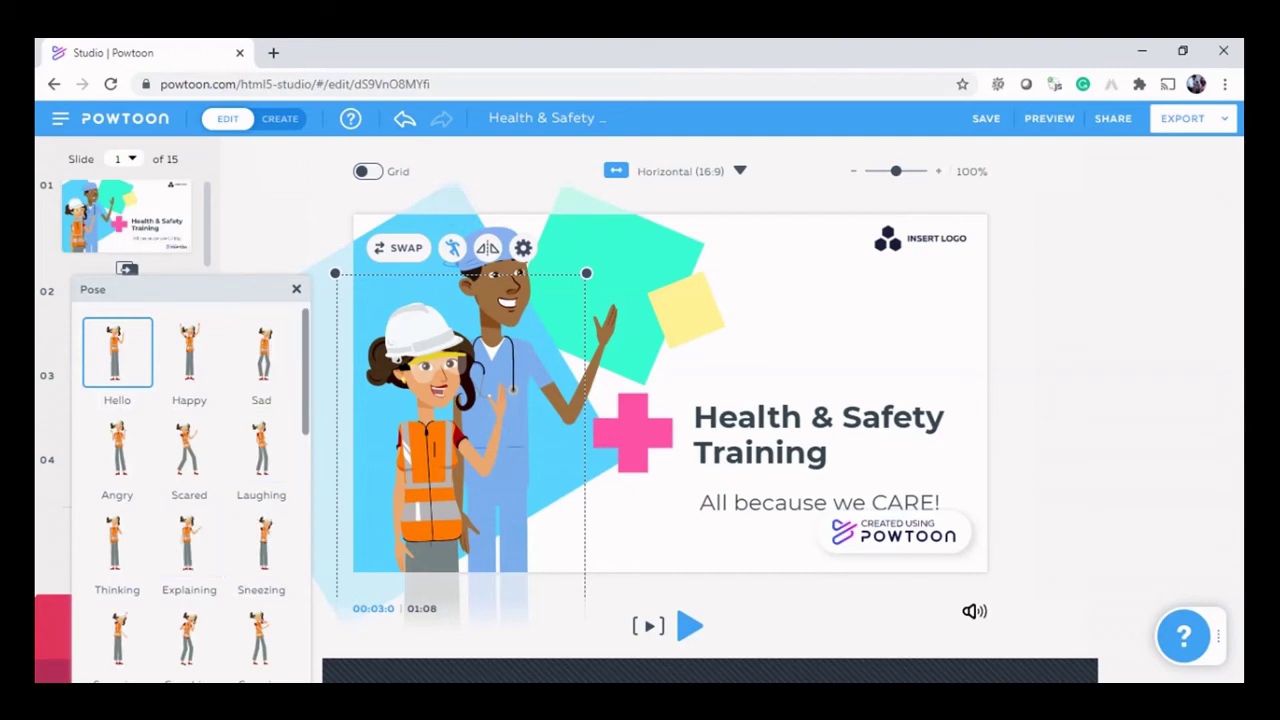
{"action": "scroll", "coordinate": [189, 450], "scroll_direction": "down", "scroll_amount": 1}
{"action": "scroll", "coordinate": [189, 450], "scroll_direction": "down", "scroll_amount": 2}
{"action": "scroll", "coordinate": [189, 450], "scroll_direction": "down", "scroll_amount": 2}
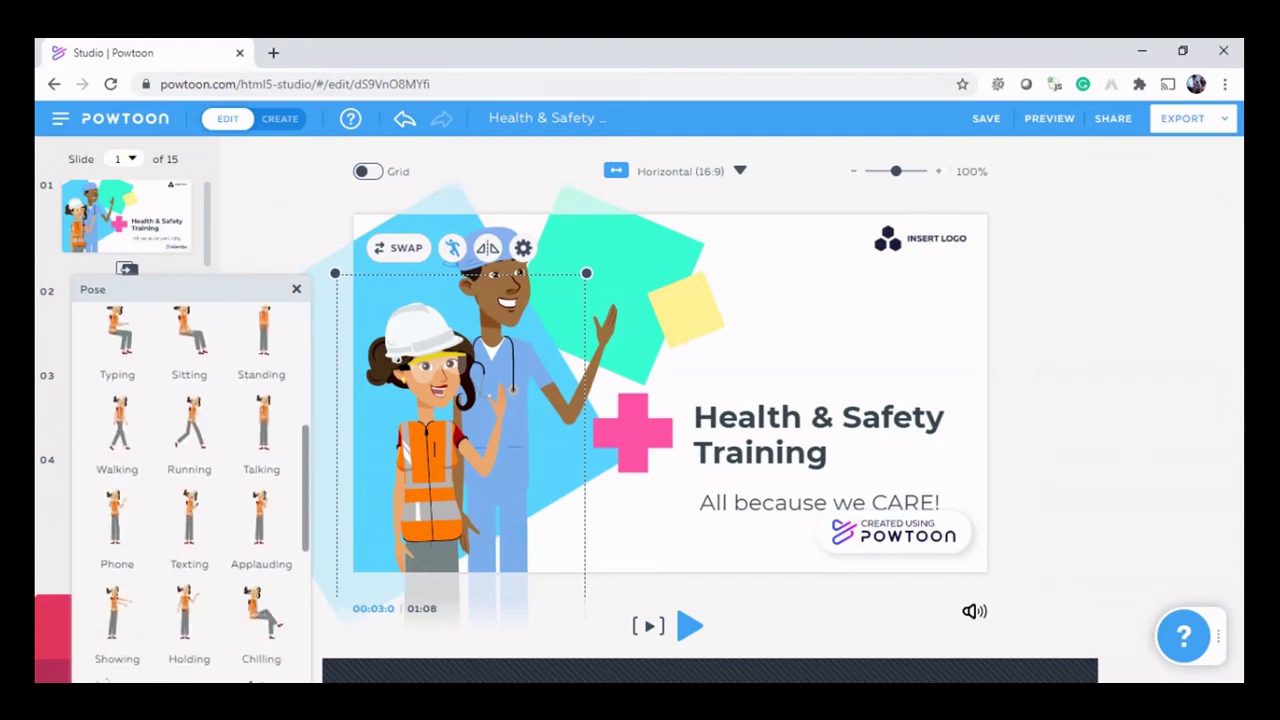
{"action": "scroll", "coordinate": [189, 450], "scroll_direction": "down", "scroll_amount": 2}
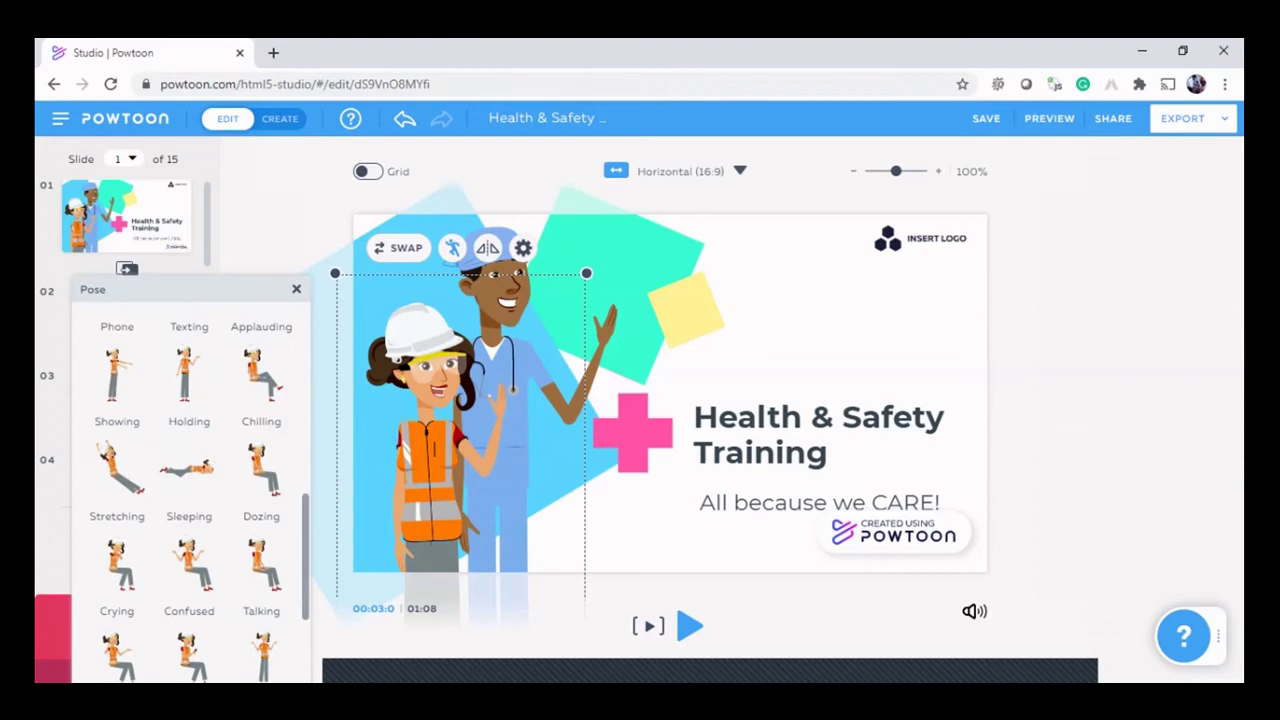
{"action": "scroll", "coordinate": [189, 450], "scroll_direction": "down", "scroll_amount": 1}
{"action": "scroll", "coordinate": [189, 450], "scroll_direction": "down", "scroll_amount": 1}
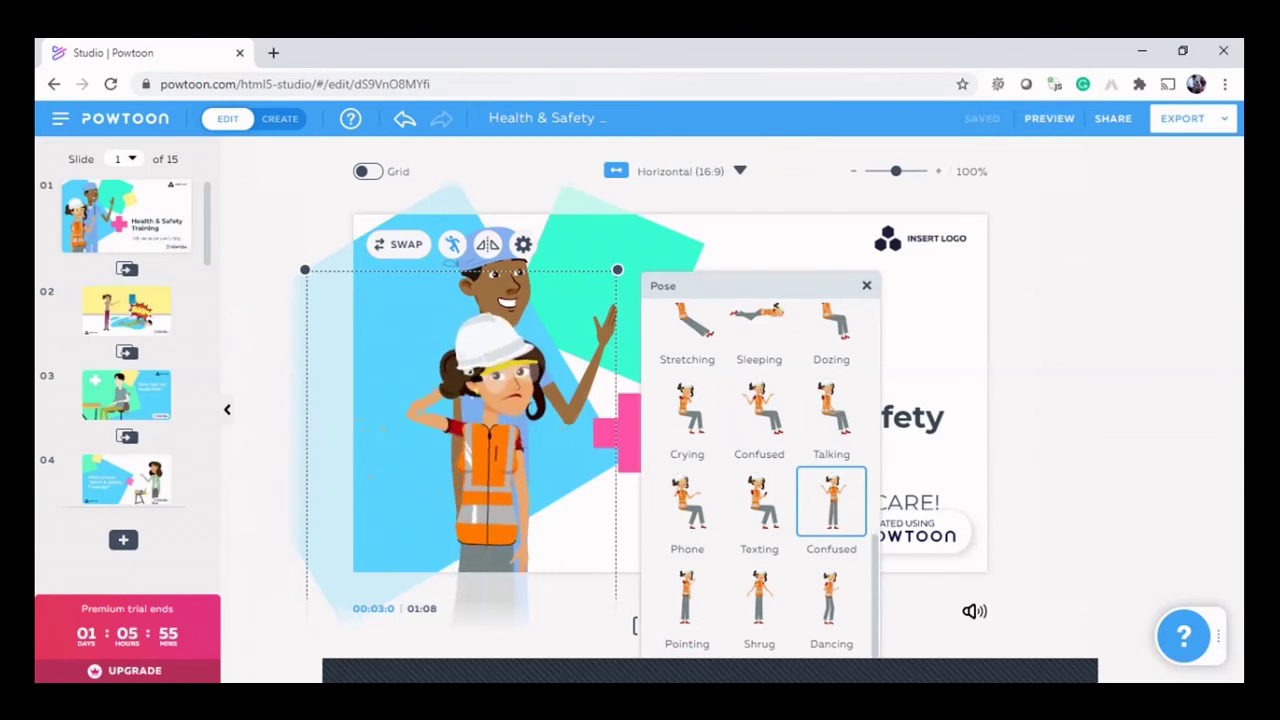
{"action": "key", "text": "Escape"}
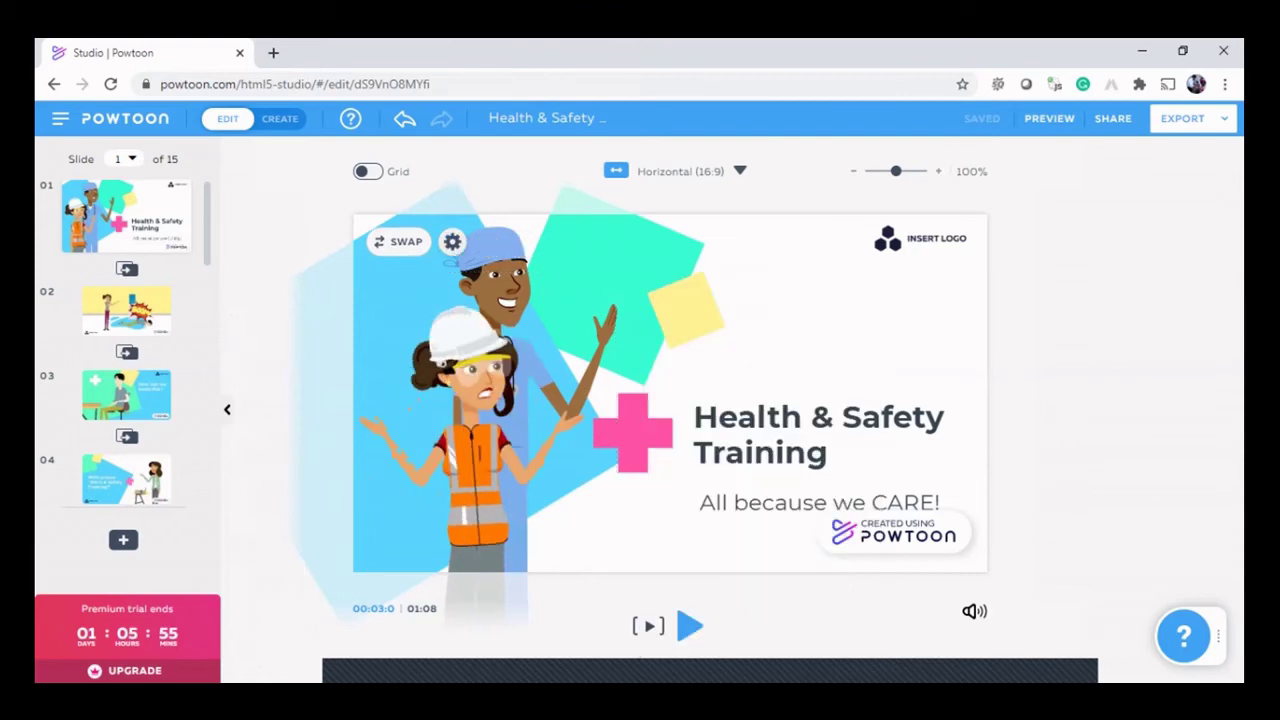
Step: Select the doctor and apply the Sneezing pose, then dismiss the Pose panel
{"action": "left_click", "coordinate": [480, 420]}
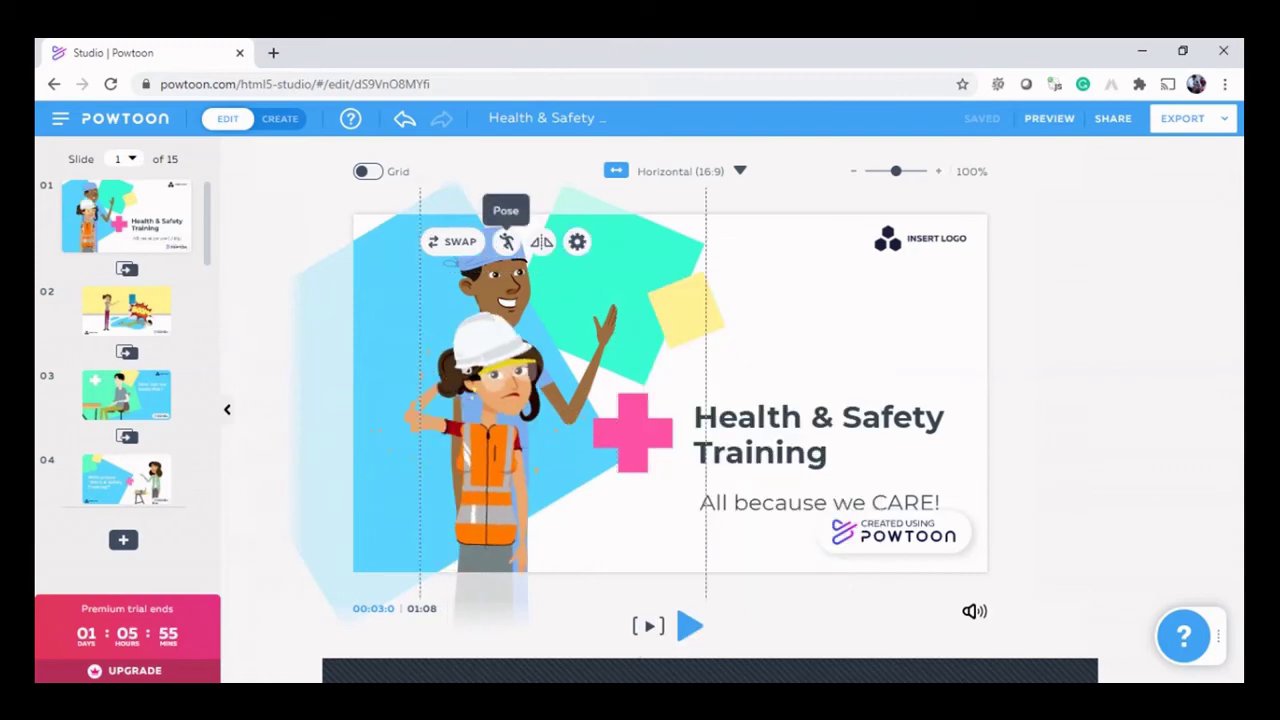
{"action": "left_click", "coordinate": [505, 241]}
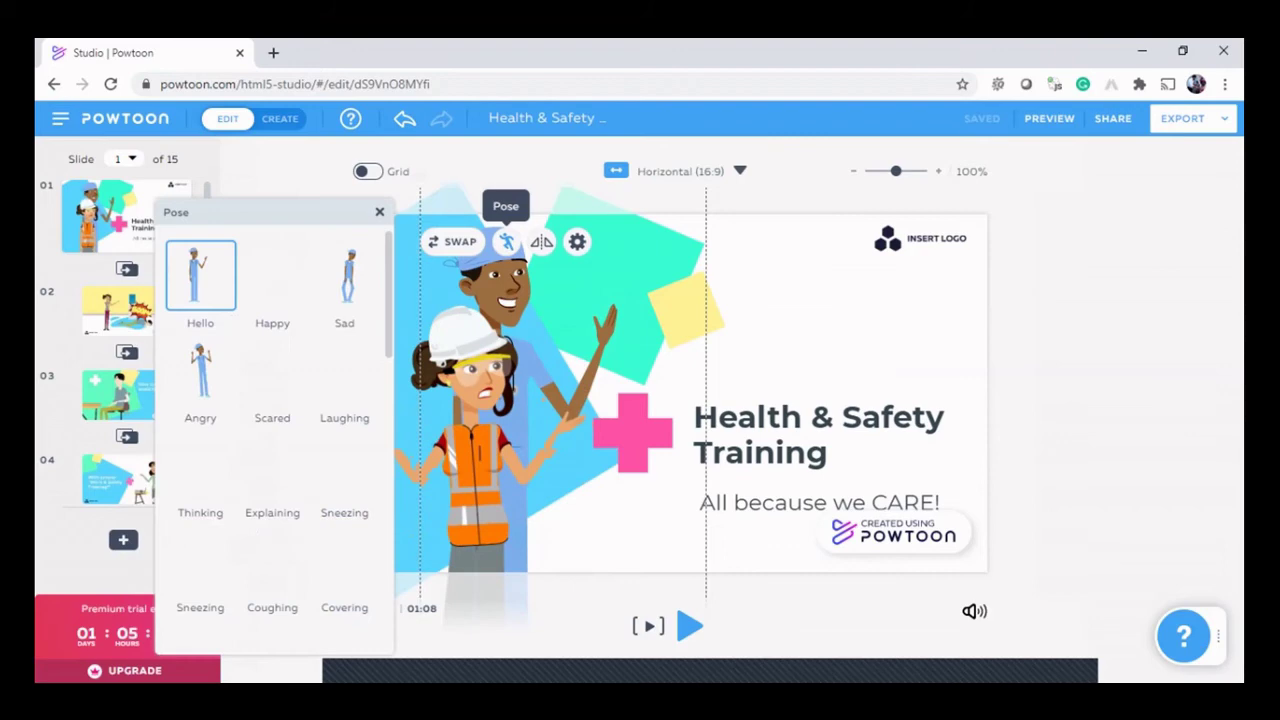
{"action": "left_click", "coordinate": [344, 465]}
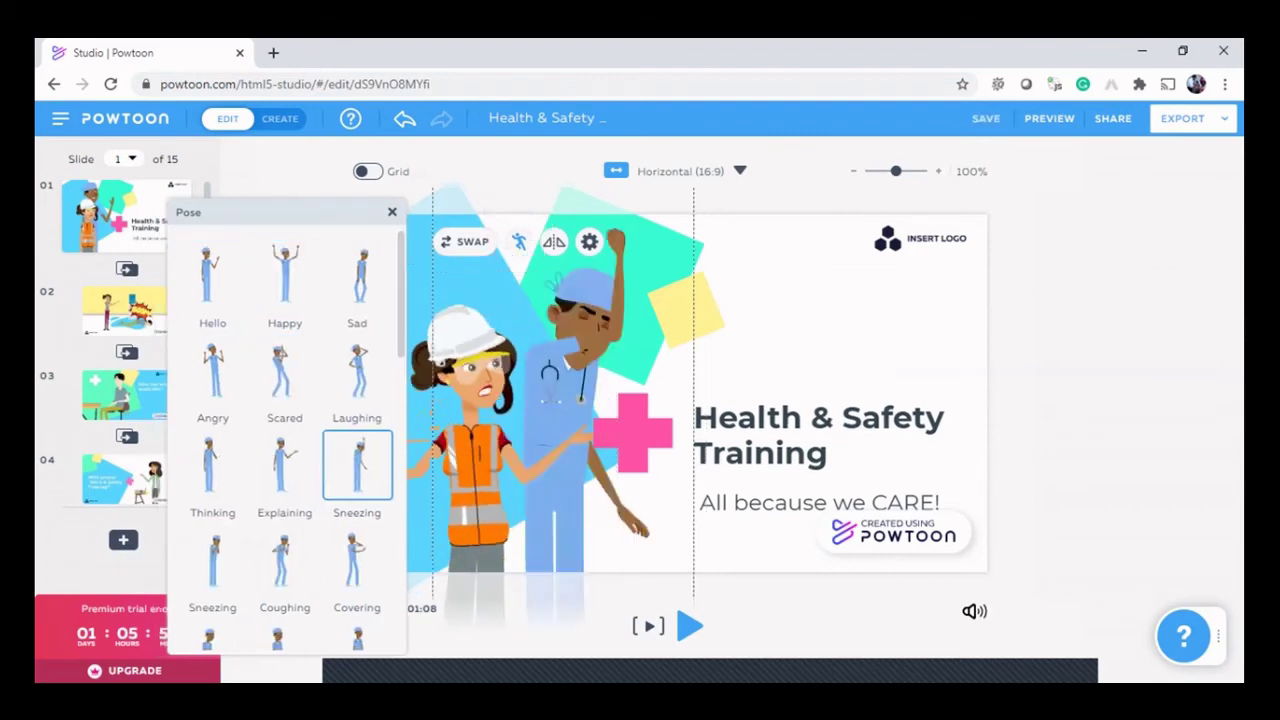
{"action": "left_click", "coordinate": [379, 212]}
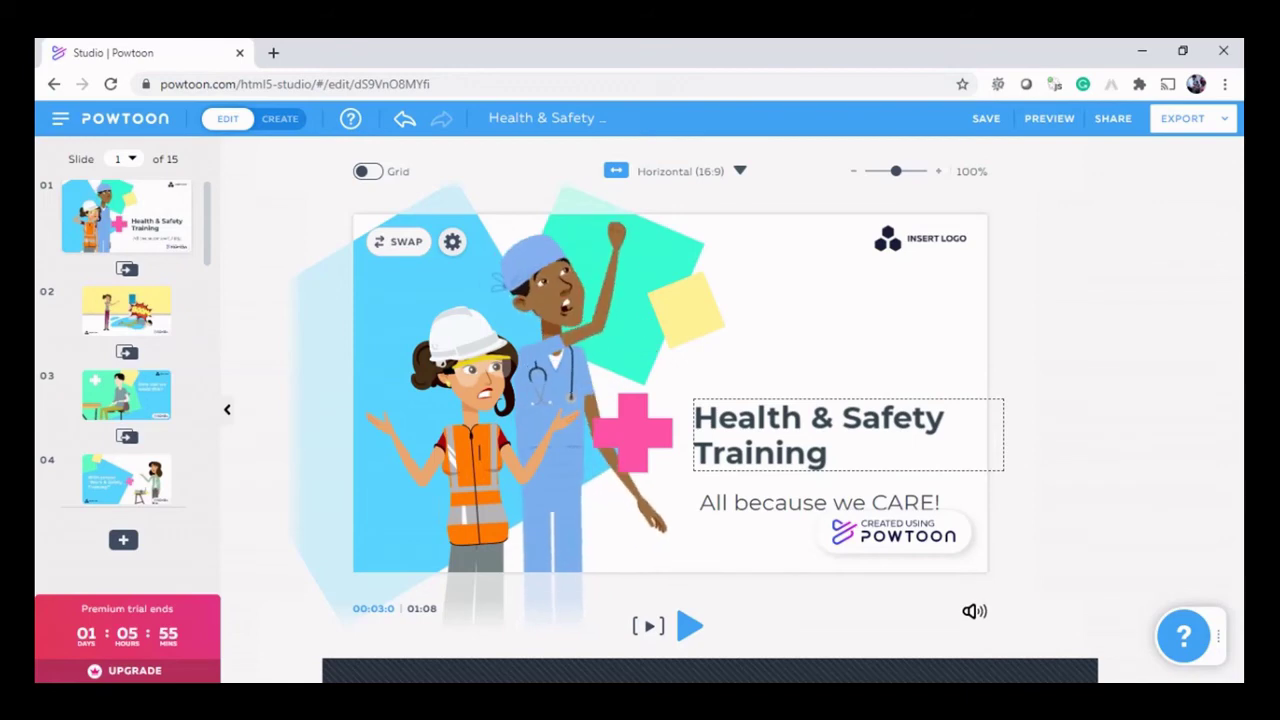
Step: Select the 'Health & Safety Training' title text and center-align it
{"action": "left_click", "coordinate": [820, 435]}
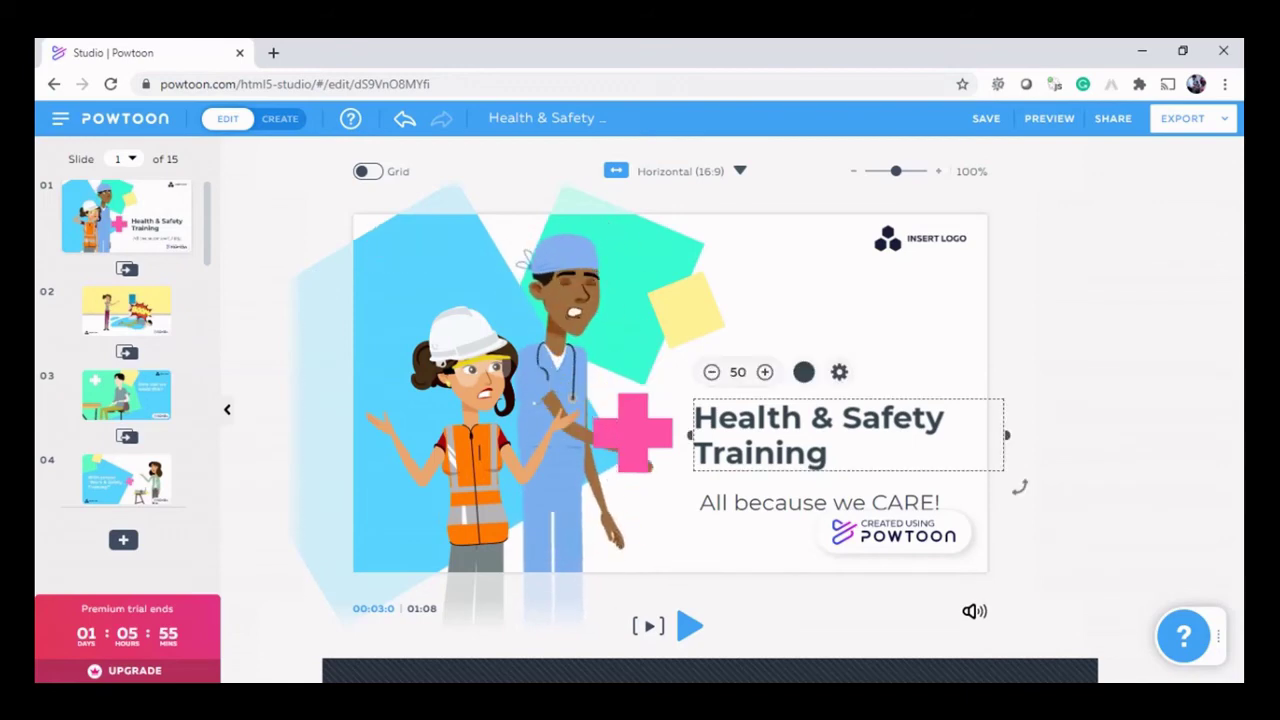
{"action": "double_click", "coordinate": [900, 440]}
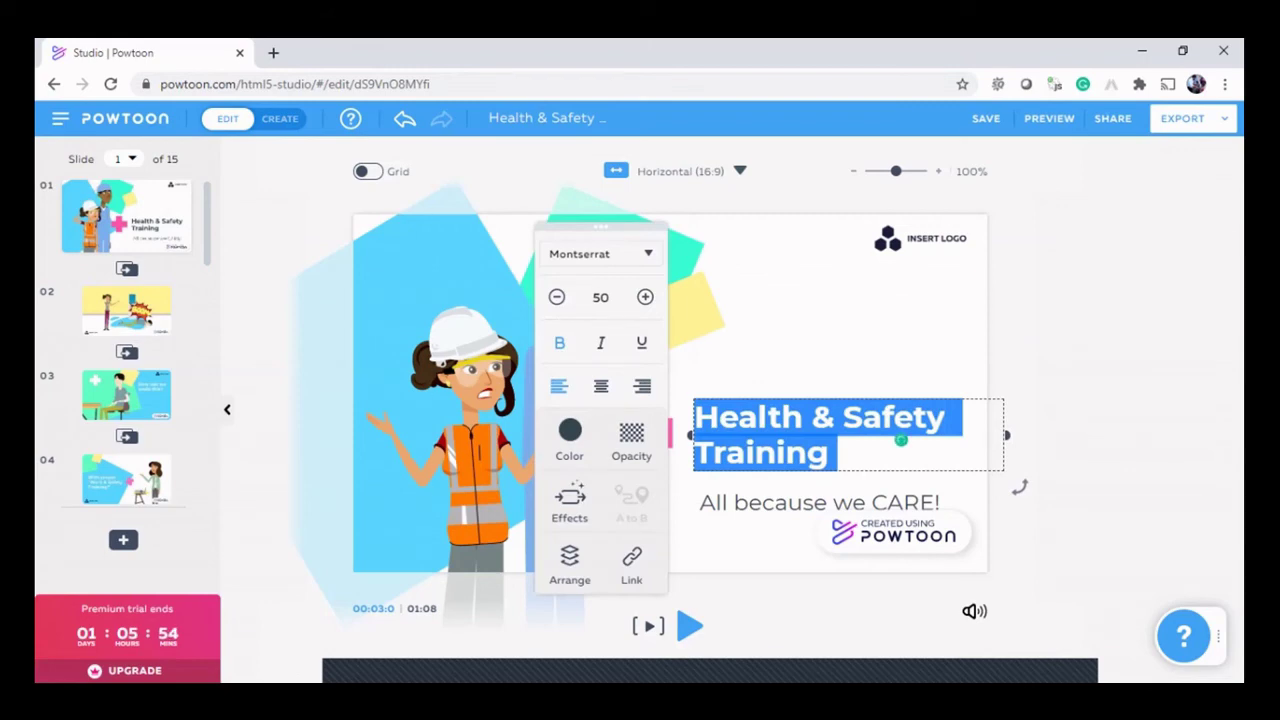
{"action": "key", "text": "ctrl+shift+r"}
{"action": "key", "text": "ctrl+shift+l"}
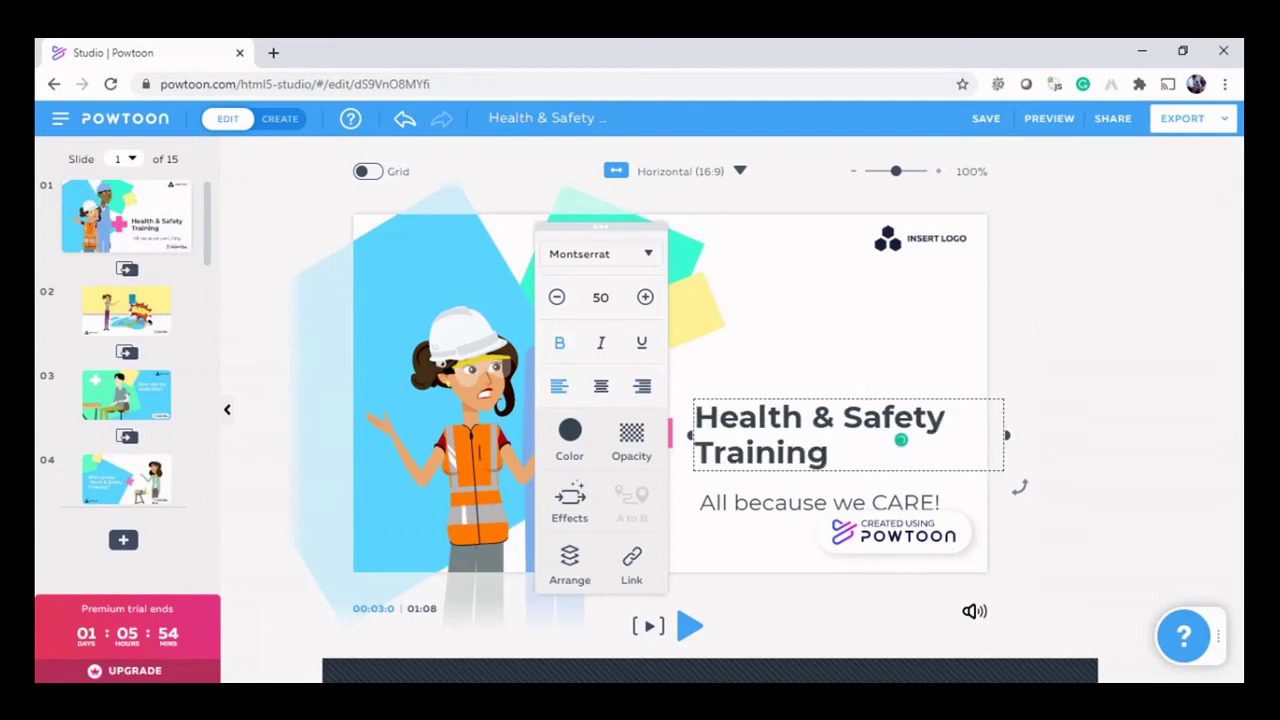
{"action": "key", "text": "ctrl+shift+e"}
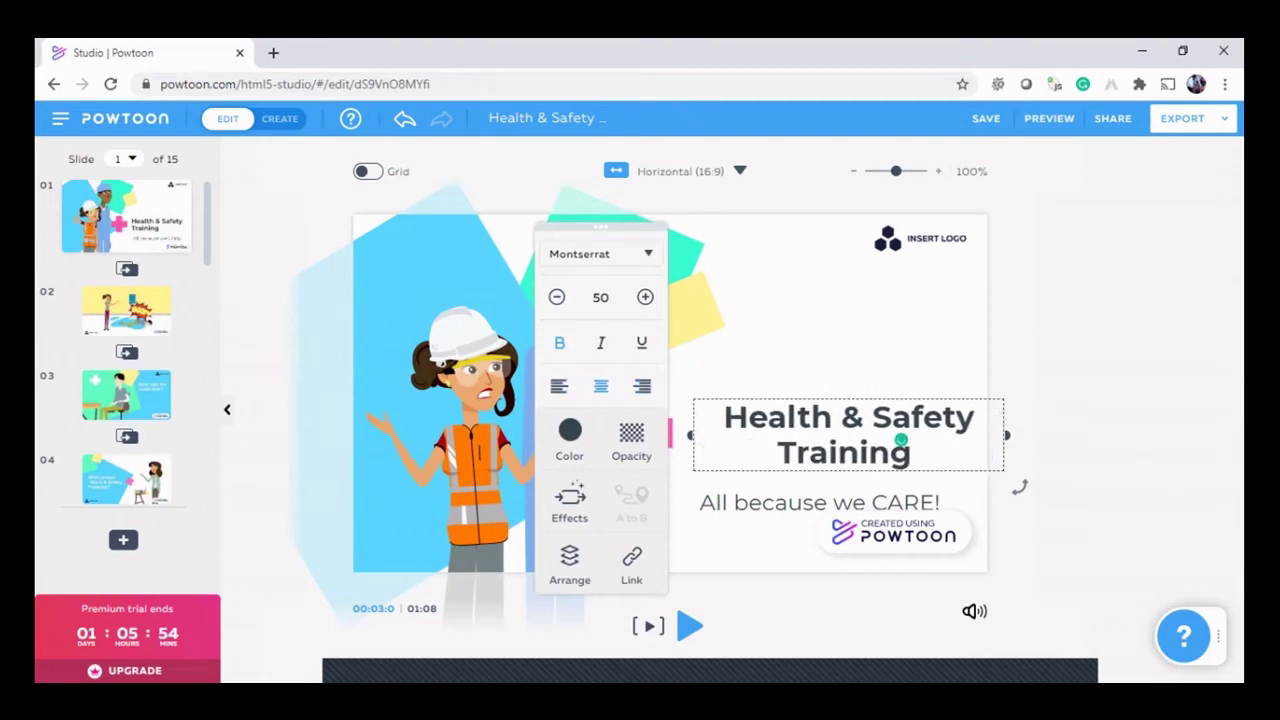
Step: Color the title text red (#FF1844)
{"action": "left_click", "coordinate": [569, 432]}
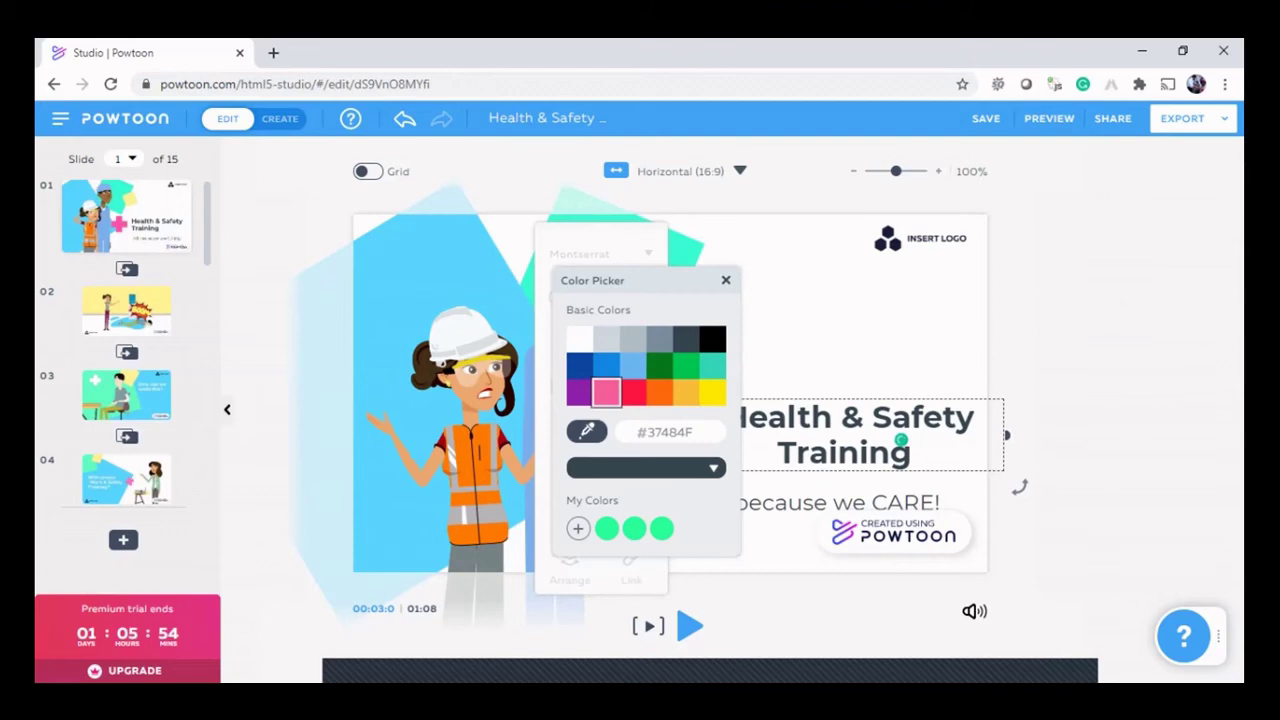
{"action": "left_click", "coordinate": [632, 391]}
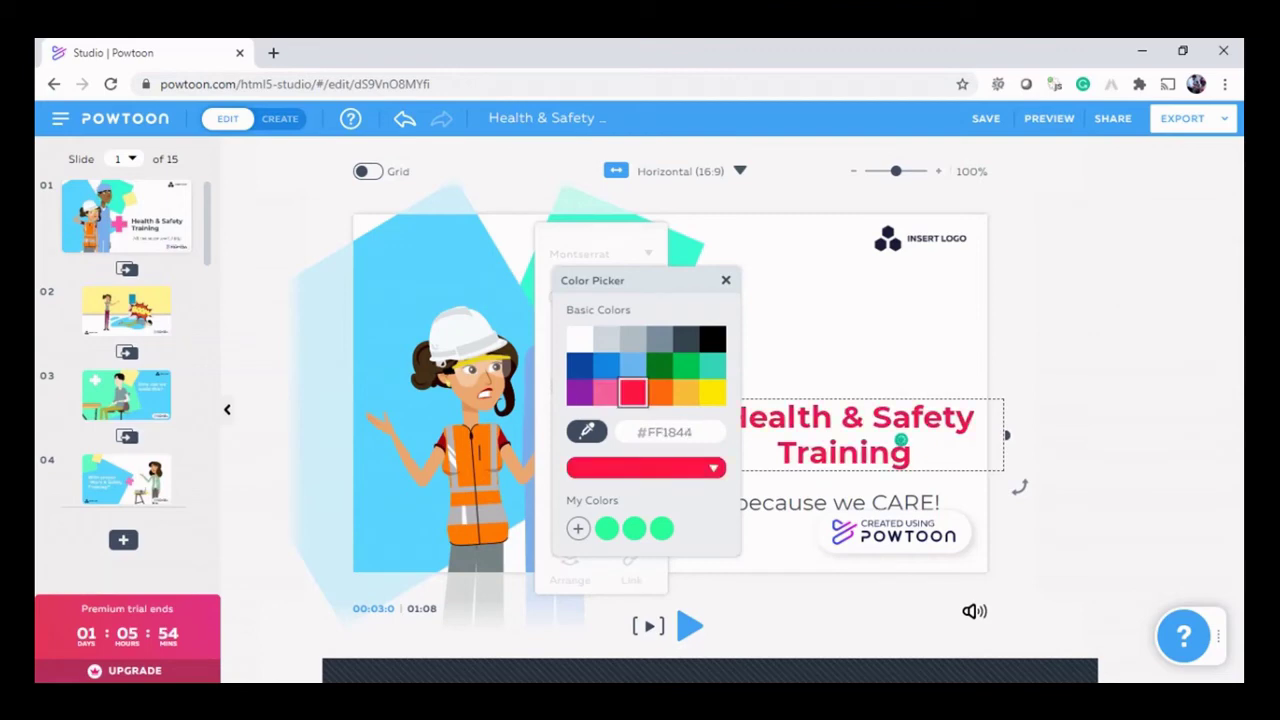
{"action": "key", "text": "Escape"}
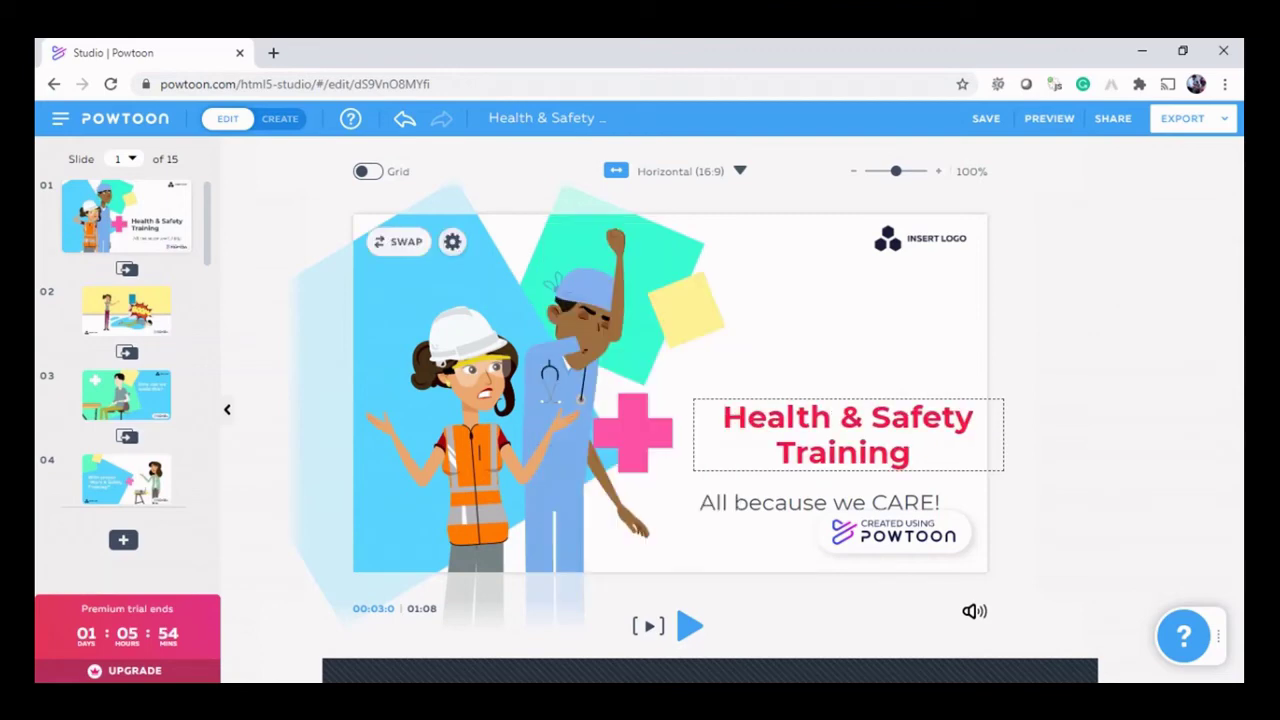
{"action": "left_click", "coordinate": [848, 435]}
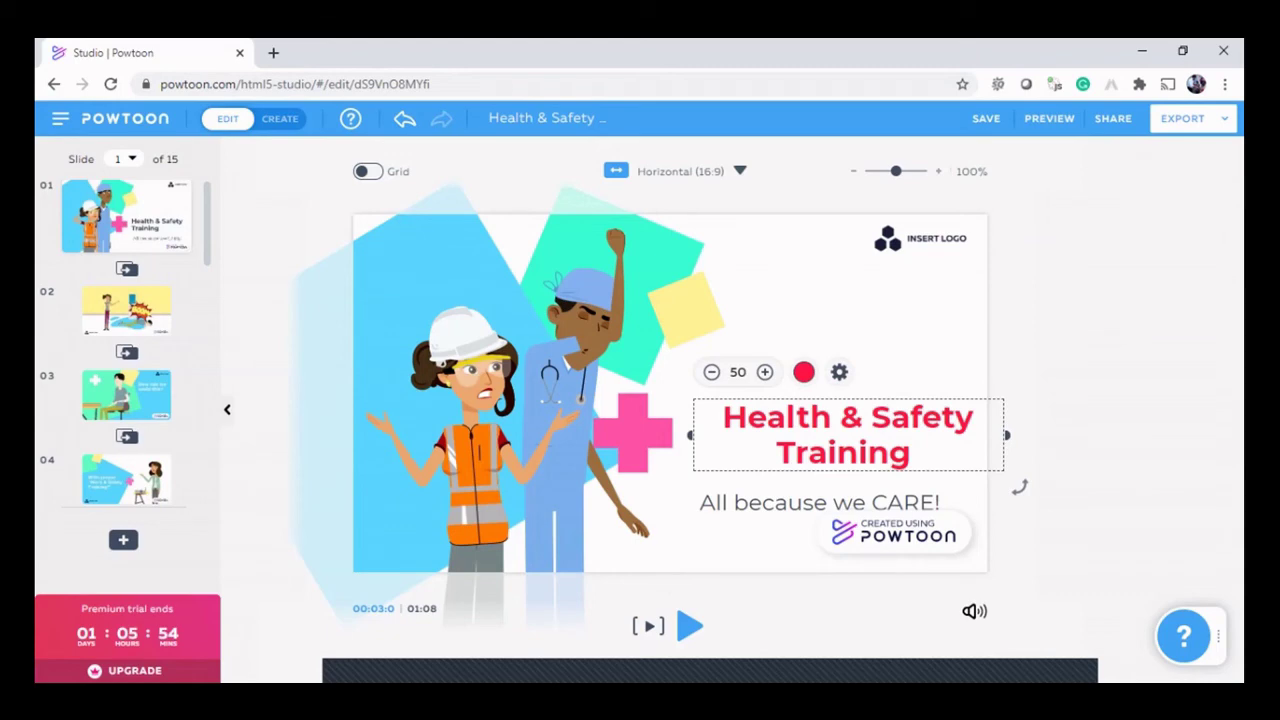
{"action": "left_click", "coordinate": [839, 372]}
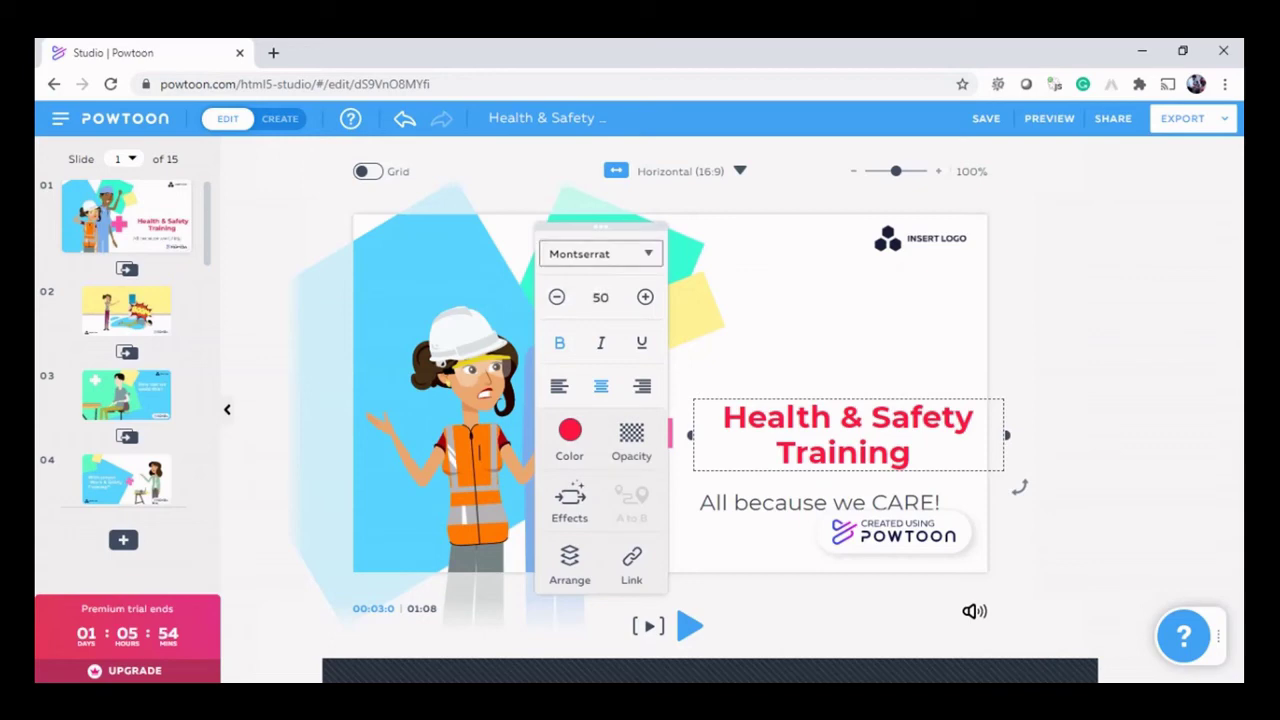
Step: Change the title font from Montserrat to Arctic
{"action": "left_click", "coordinate": [600, 253]}
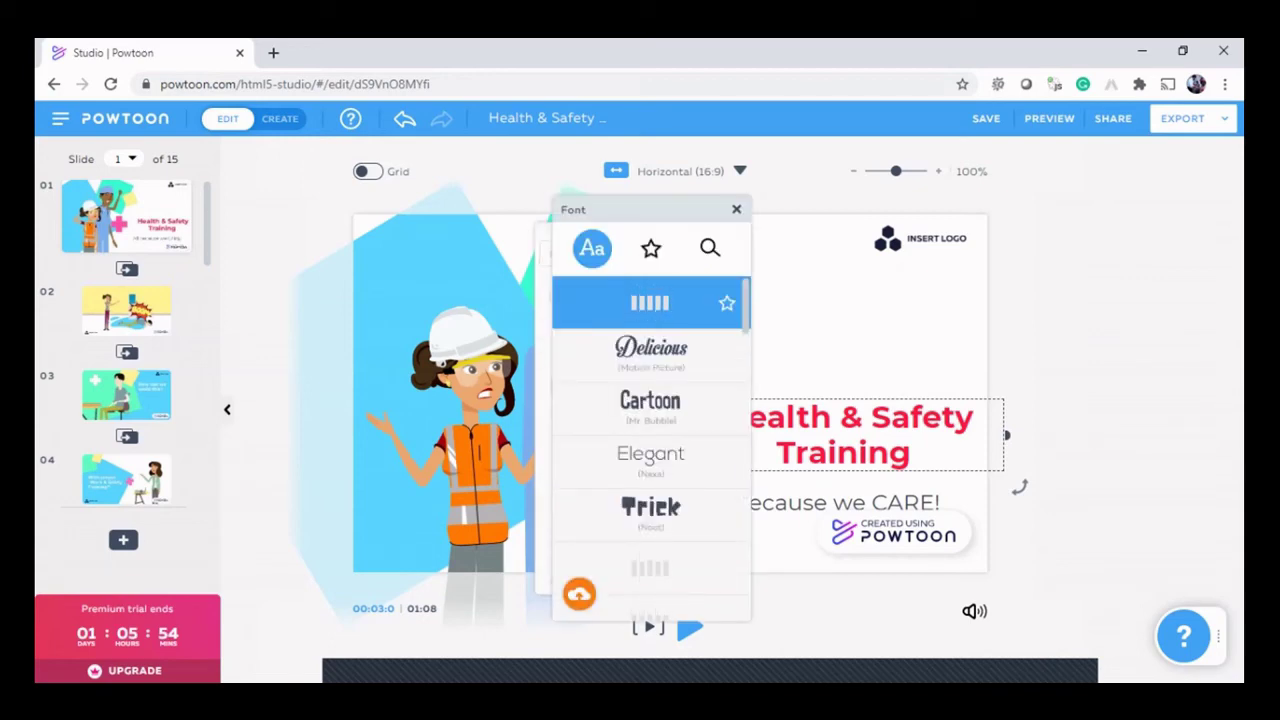
{"action": "scroll", "coordinate": [650, 420], "scroll_direction": "down", "scroll_amount": 5}
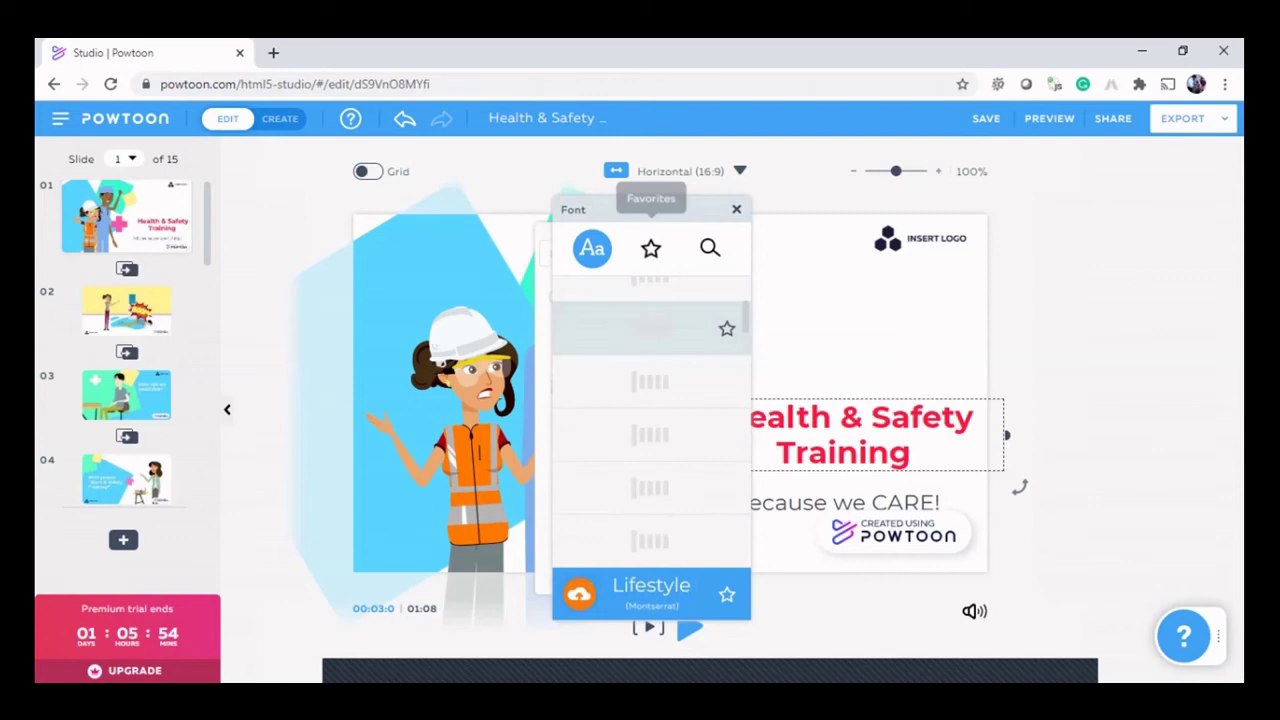
{"action": "left_click", "coordinate": [640, 329]}
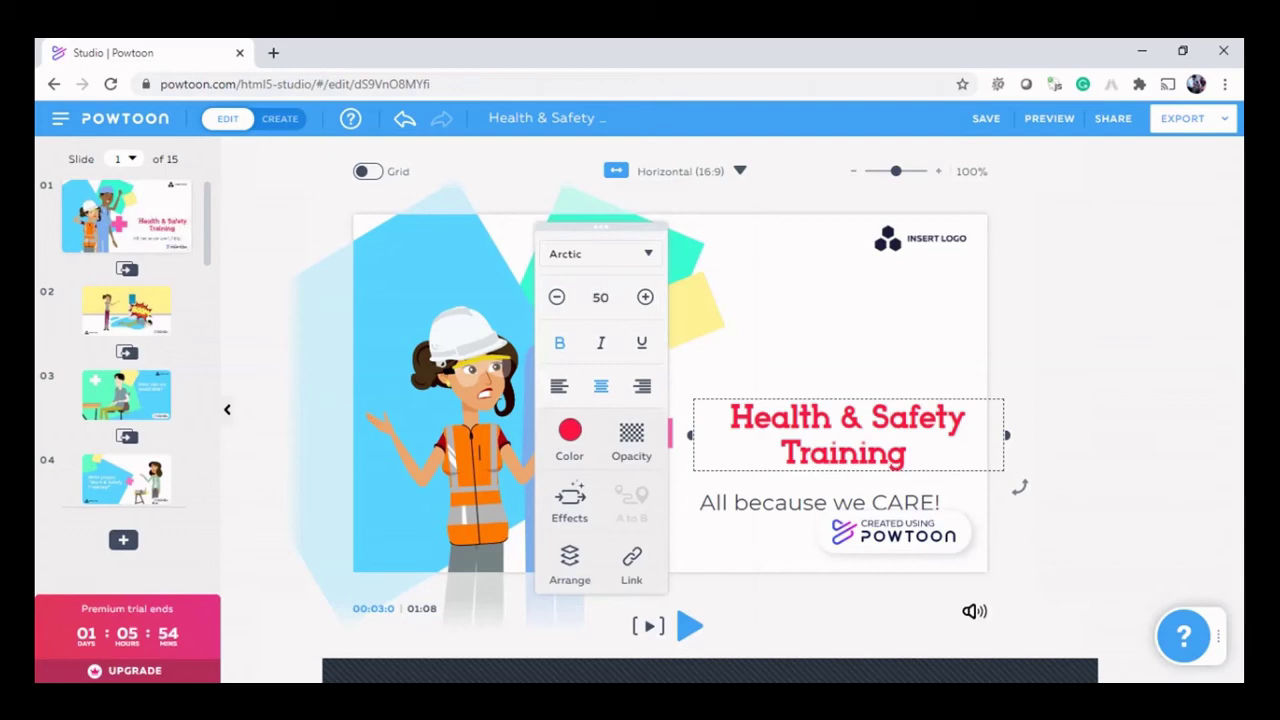
Step: Replace the slide 1 heading 'Health & Safety Training' with 'Safty First', keeping red Arctic
{"action": "left_click", "coordinate": [1019, 487]}
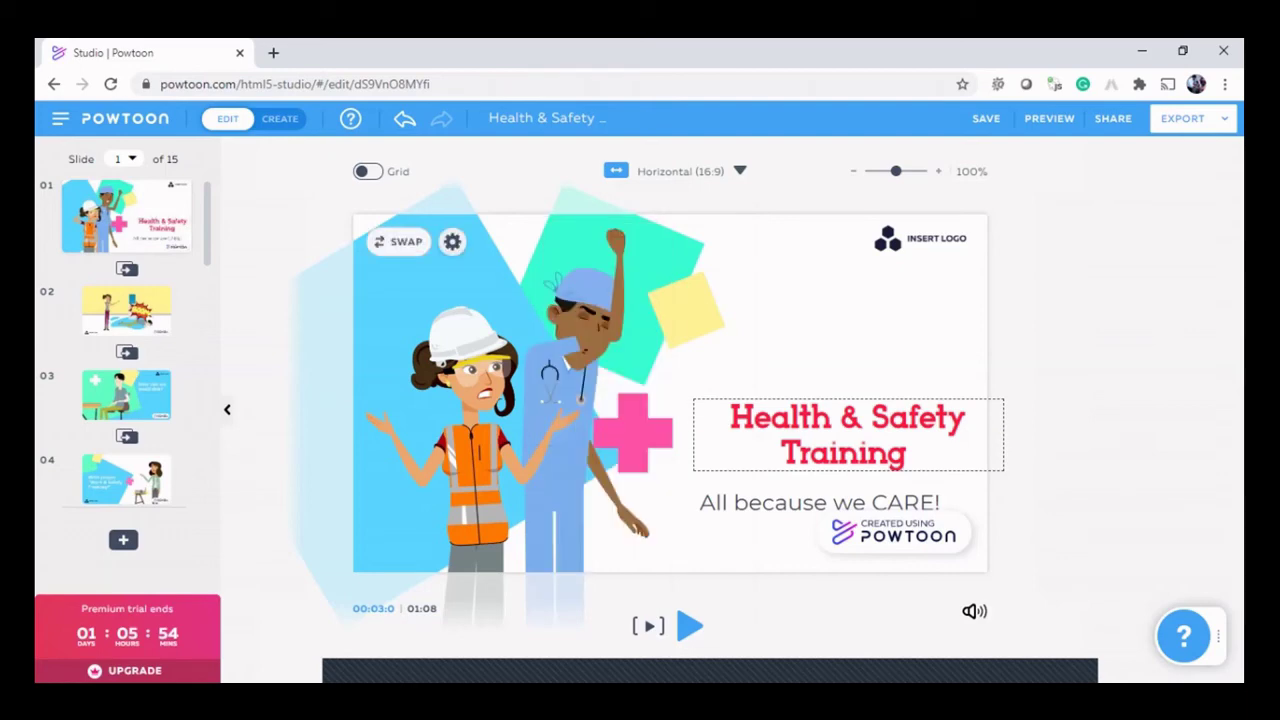
{"action": "double_click", "coordinate": [845, 435]}
{"action": "left_click", "coordinate": [735, 418]}
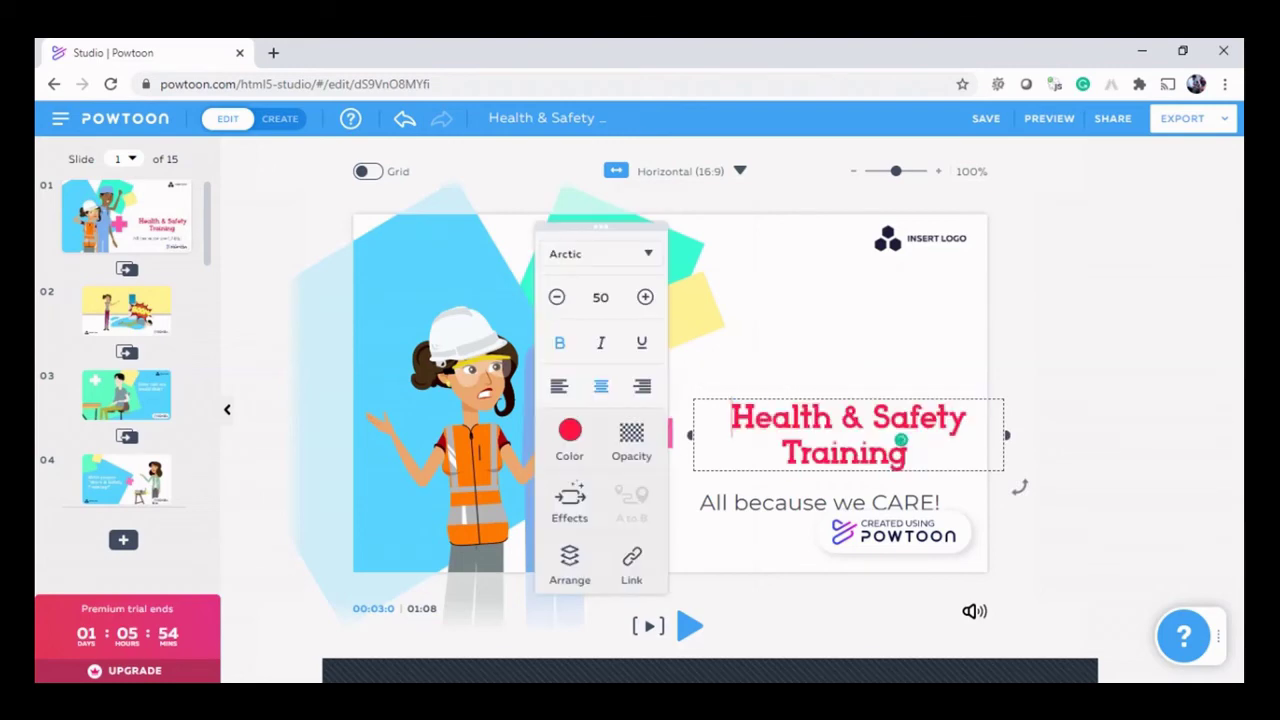
{"action": "left_click_drag", "start_coordinate": [735, 418], "coordinate": [990, 457]}
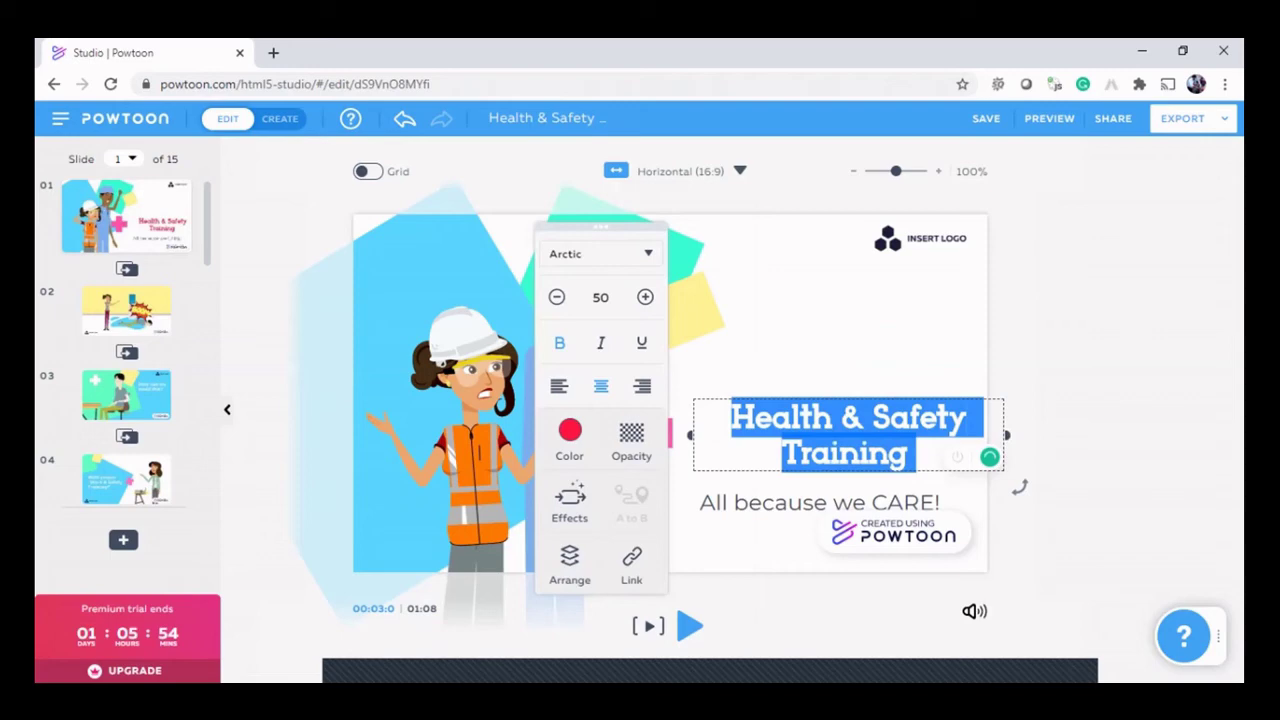
{"action": "type", "text": "Saf"}
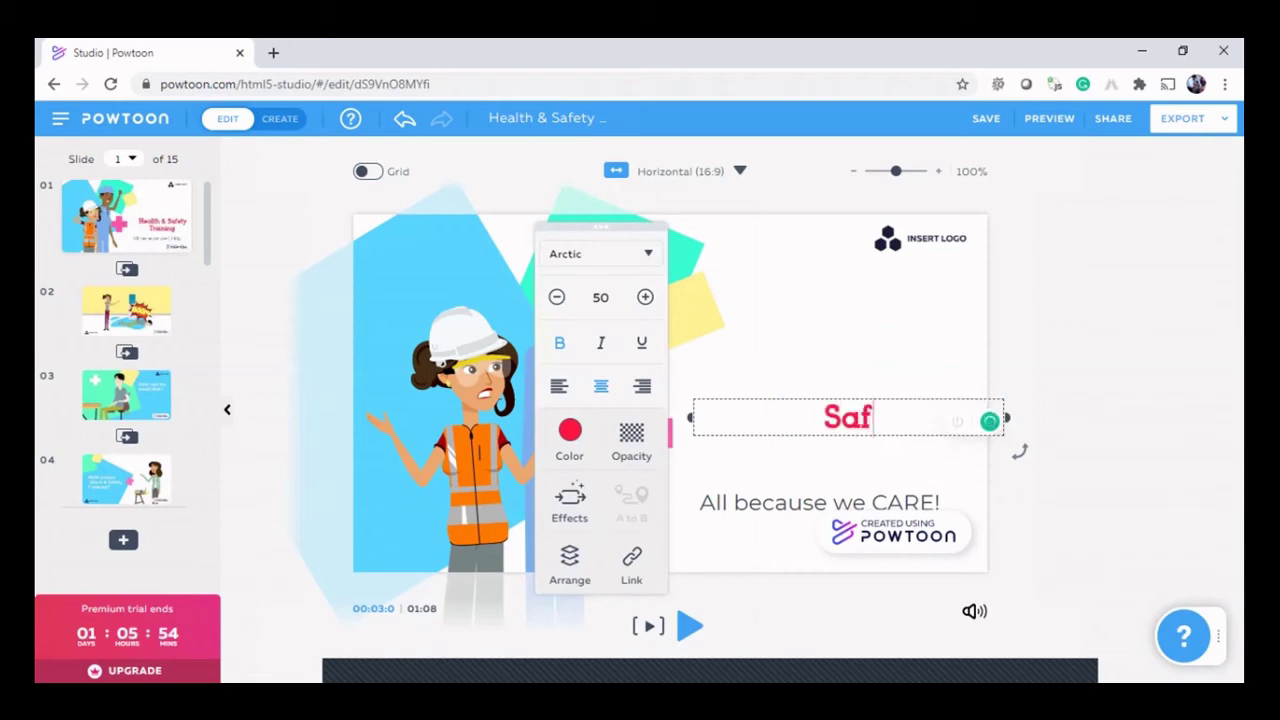
{"action": "type", "text": "ty"}
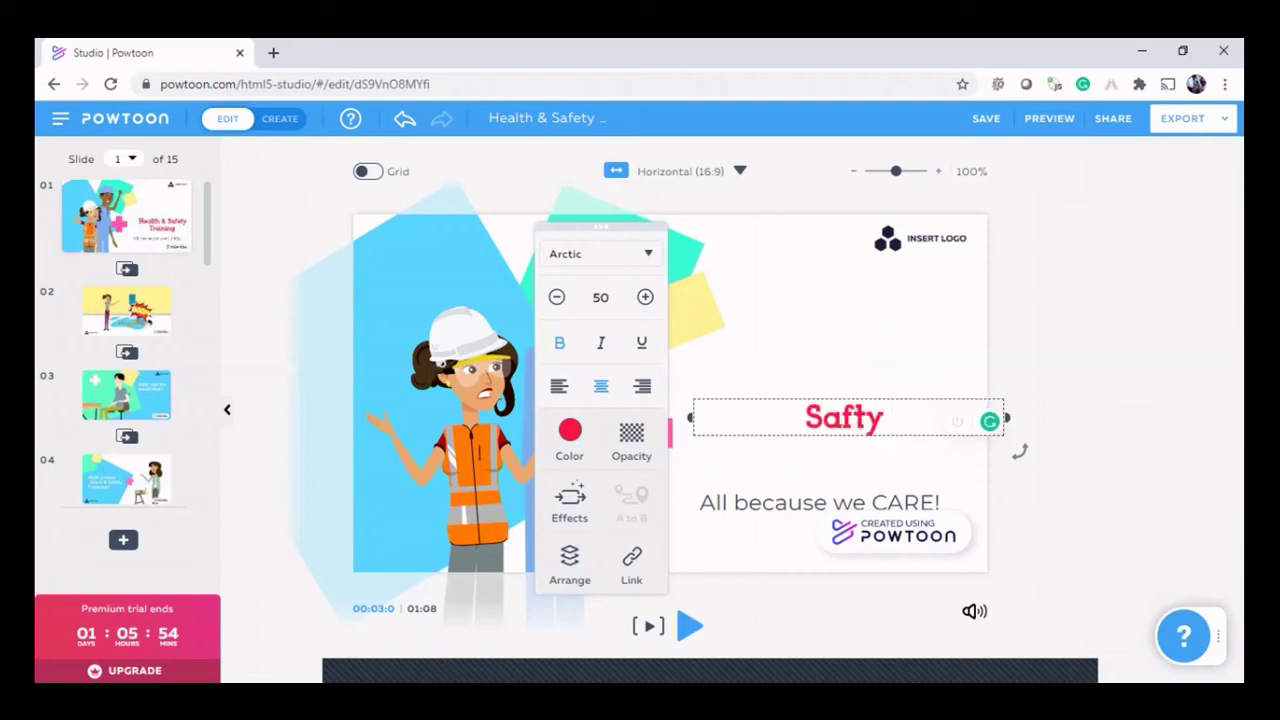
{"action": "type", "text": " First"}
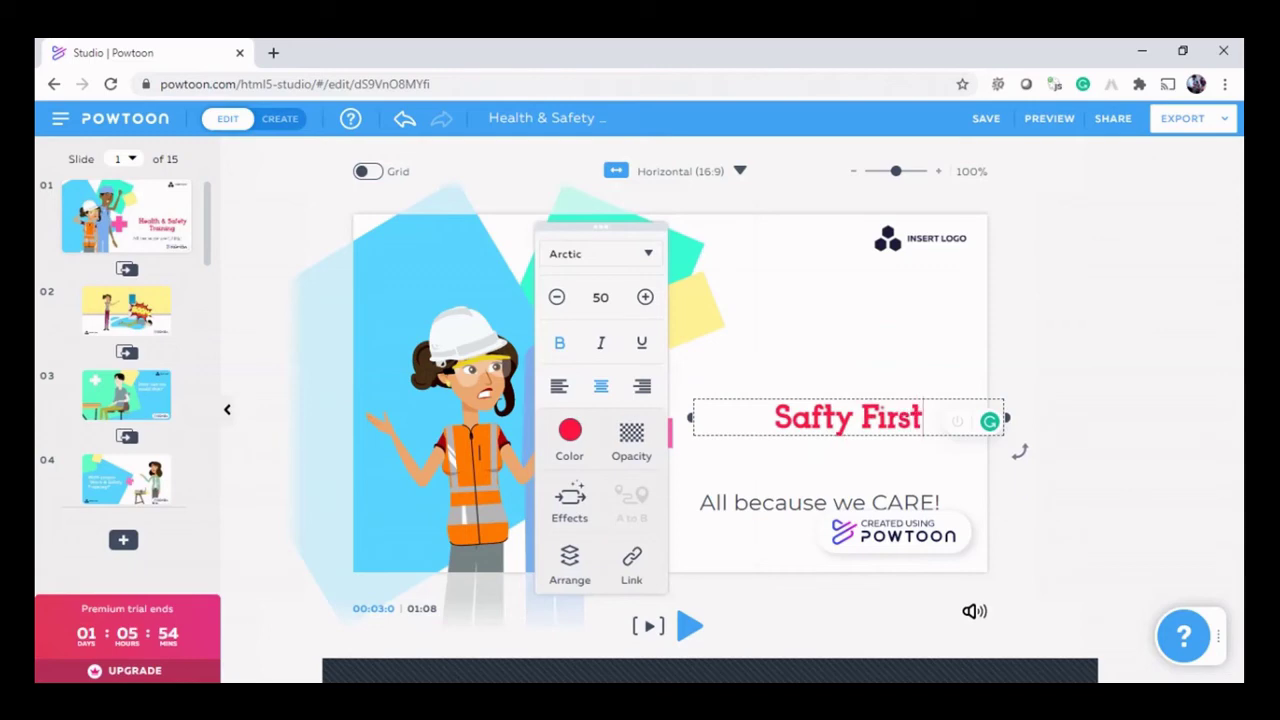
{"action": "left_click", "coordinate": [1019, 452]}
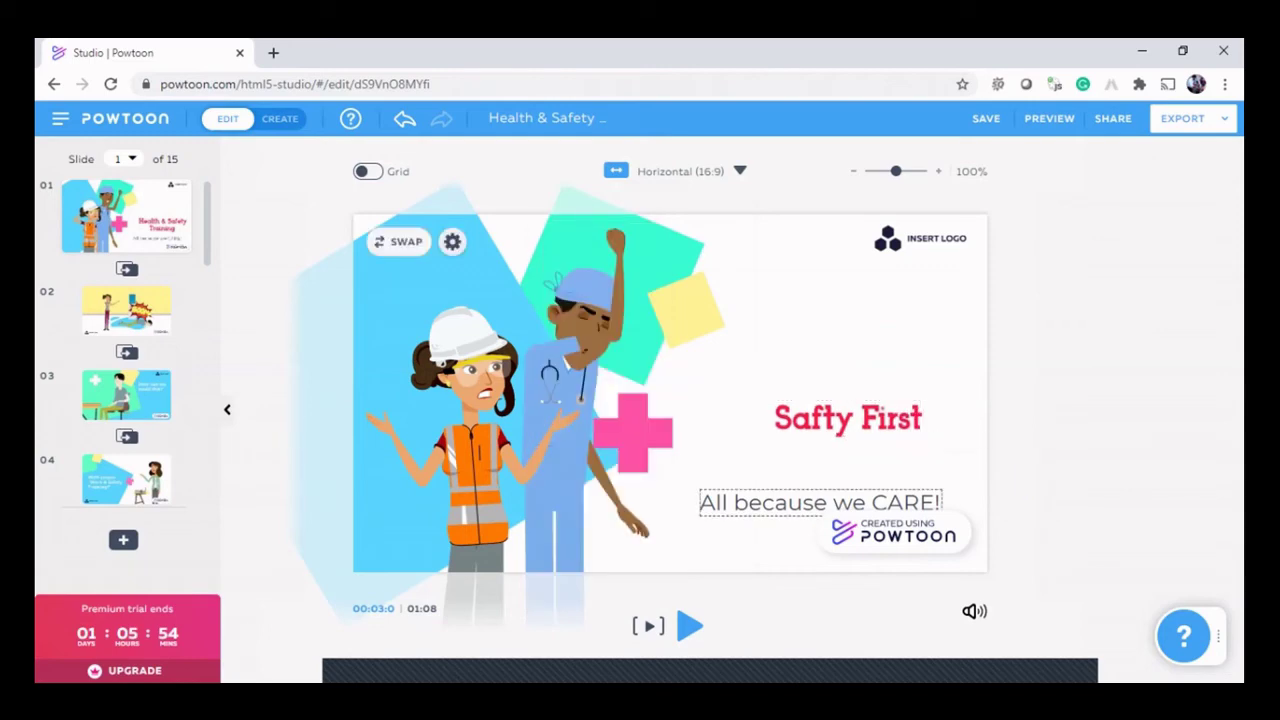
{"action": "left_click", "coordinate": [820, 502]}
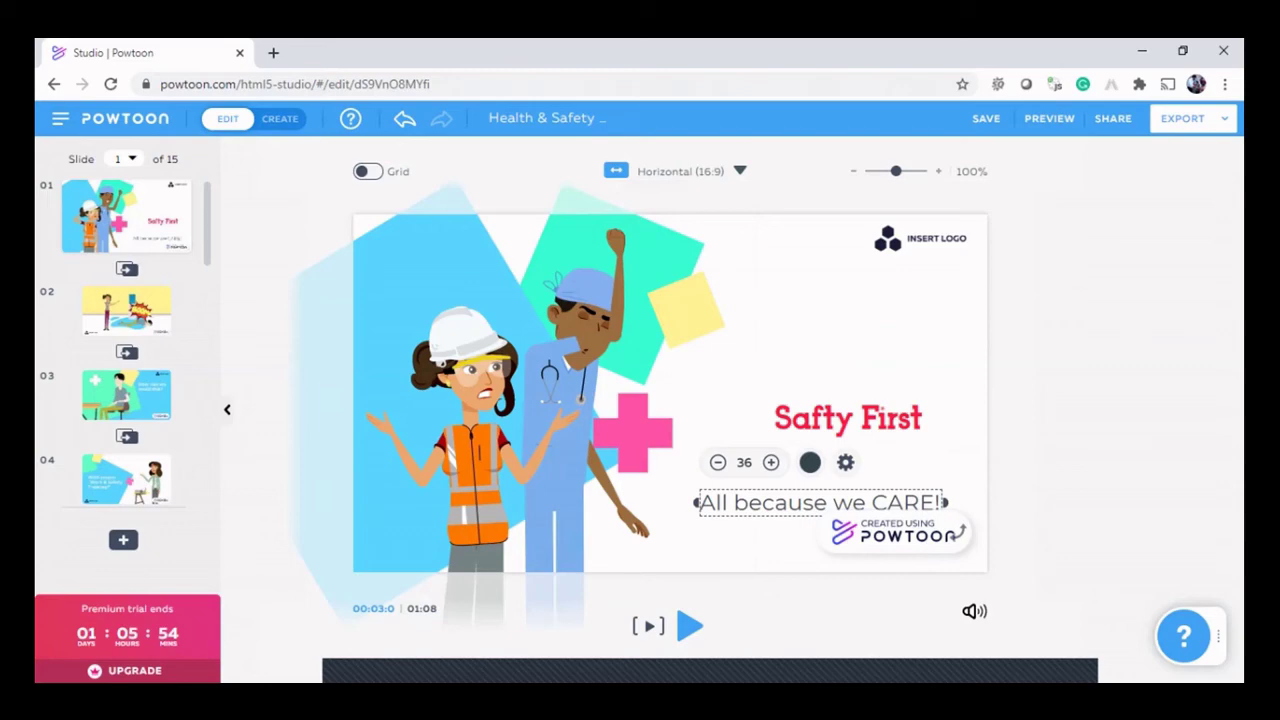
{"action": "left_click", "coordinate": [800, 330]}
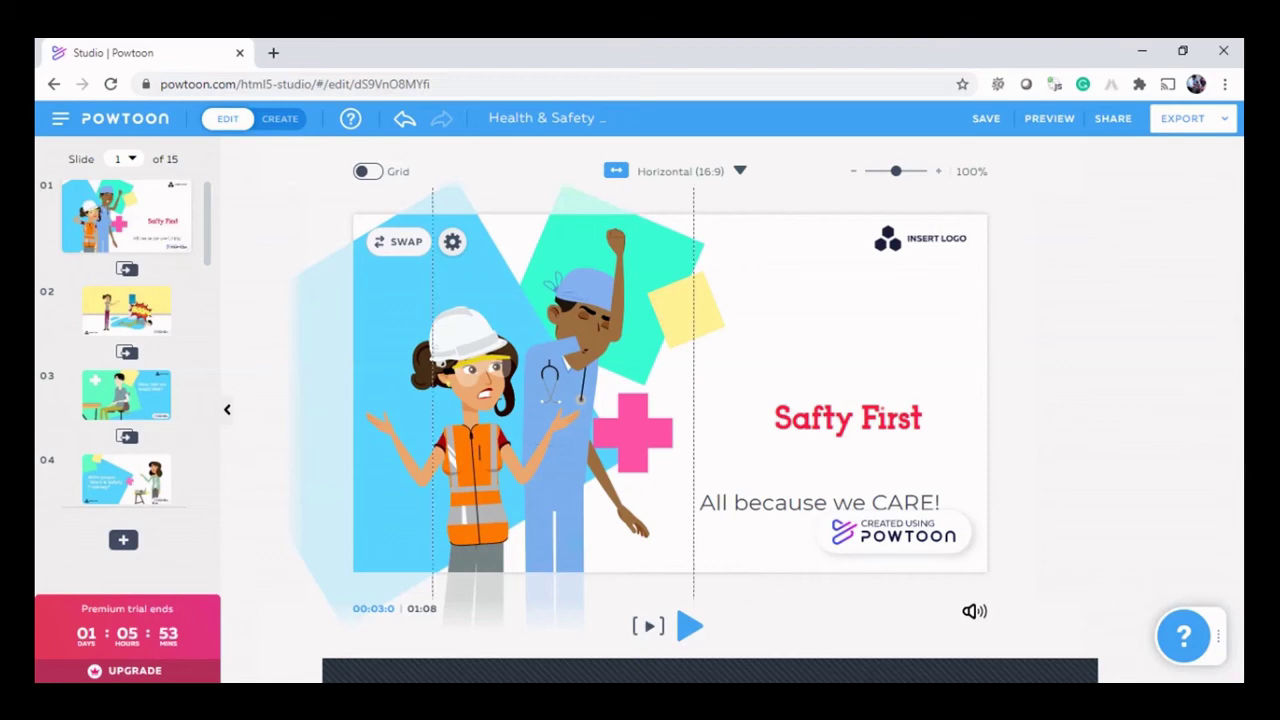
{"action": "left_click", "coordinate": [648, 626]}
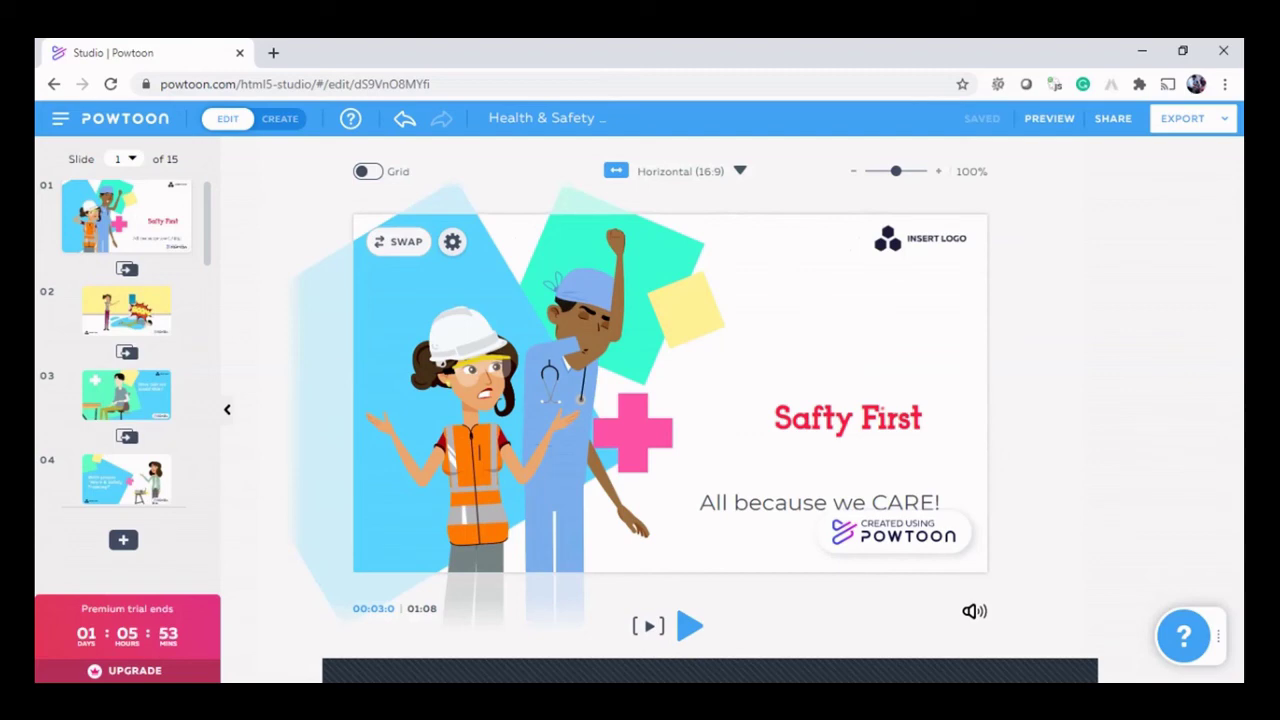
Step: Drop the music volume from 100 to about 31, then replay the slide to check
{"action": "left_click", "coordinate": [973, 611]}
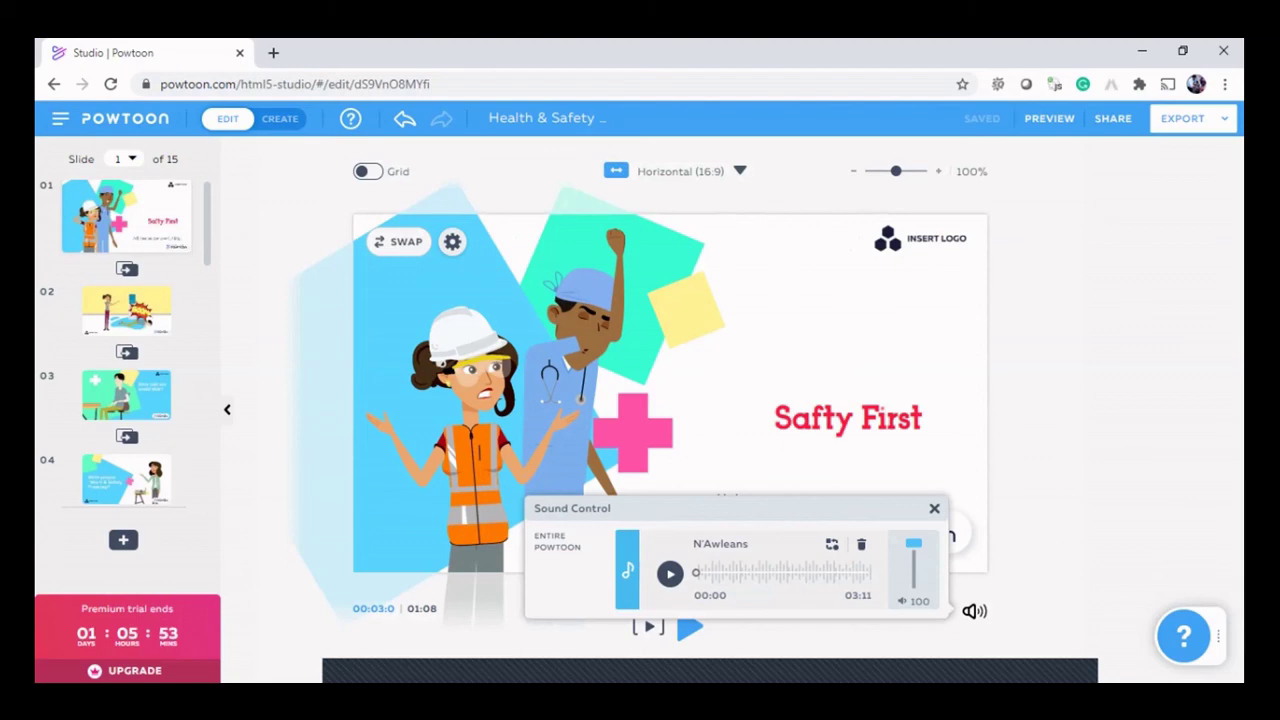
{"action": "left_click_drag", "start_coordinate": [913, 543], "coordinate": [913, 574]}
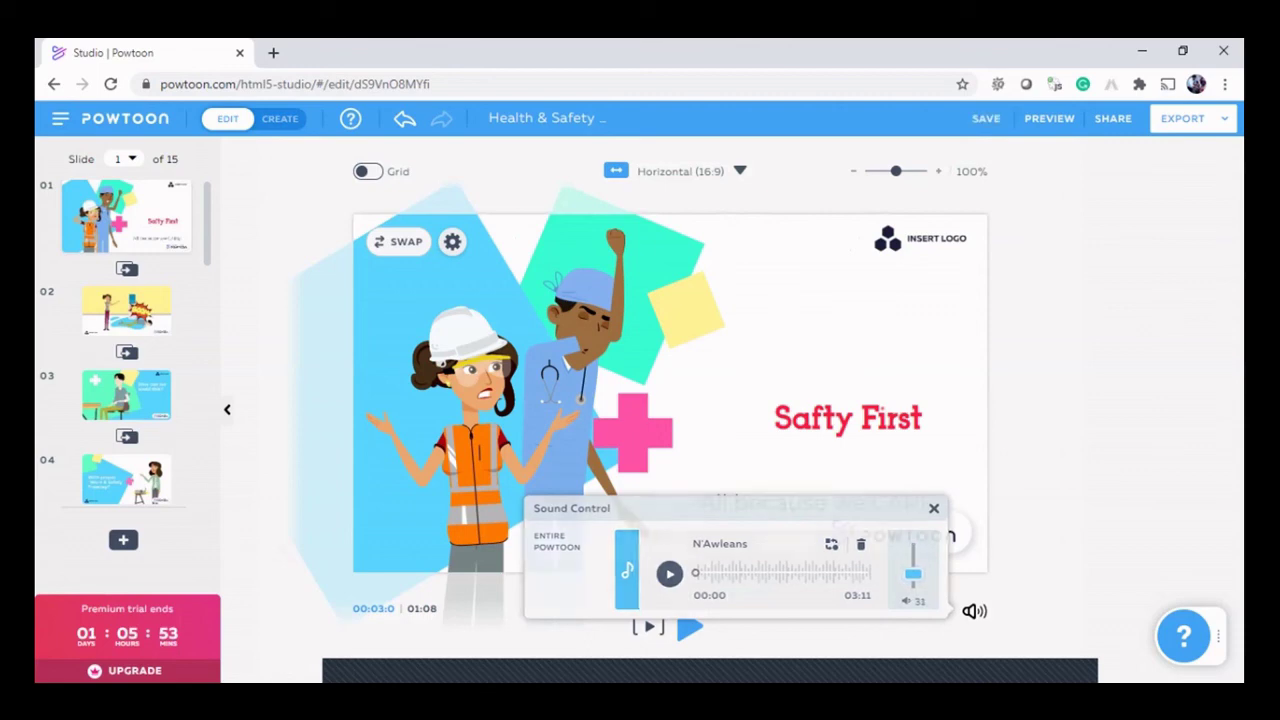
{"action": "left_click", "coordinate": [934, 508]}
{"action": "left_click", "coordinate": [690, 626]}
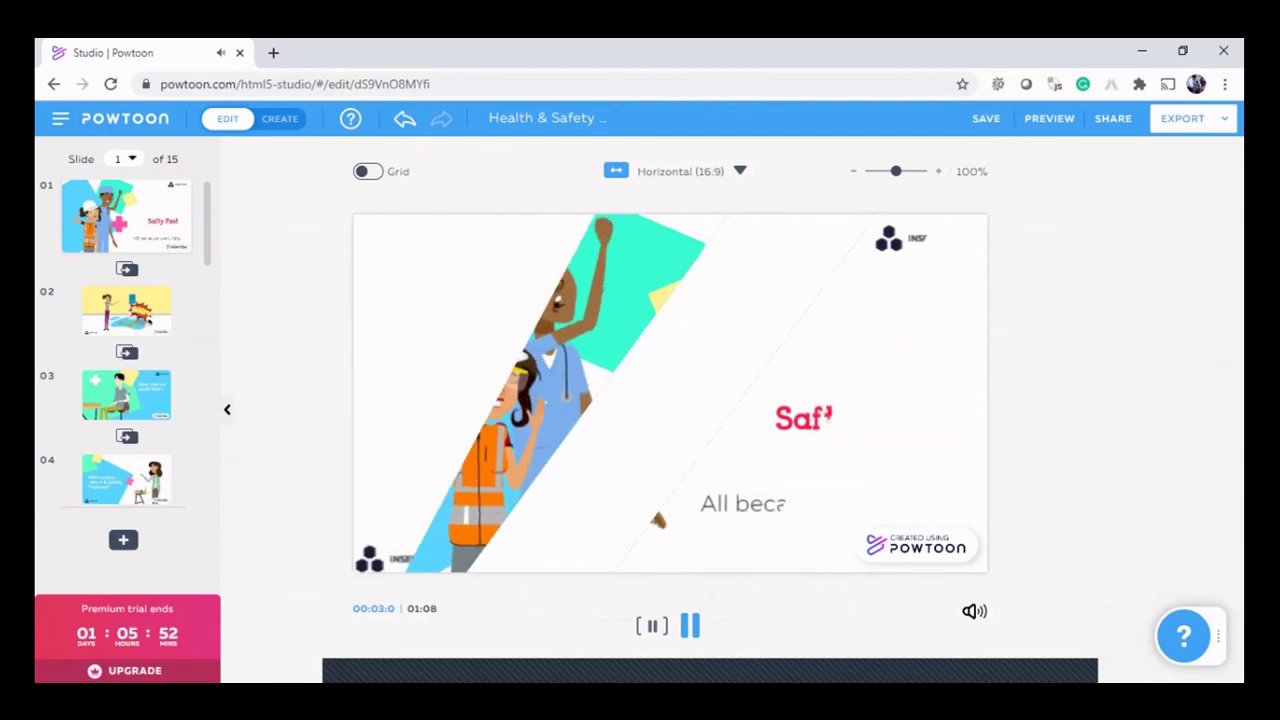
{"action": "left_click", "coordinate": [974, 611]}
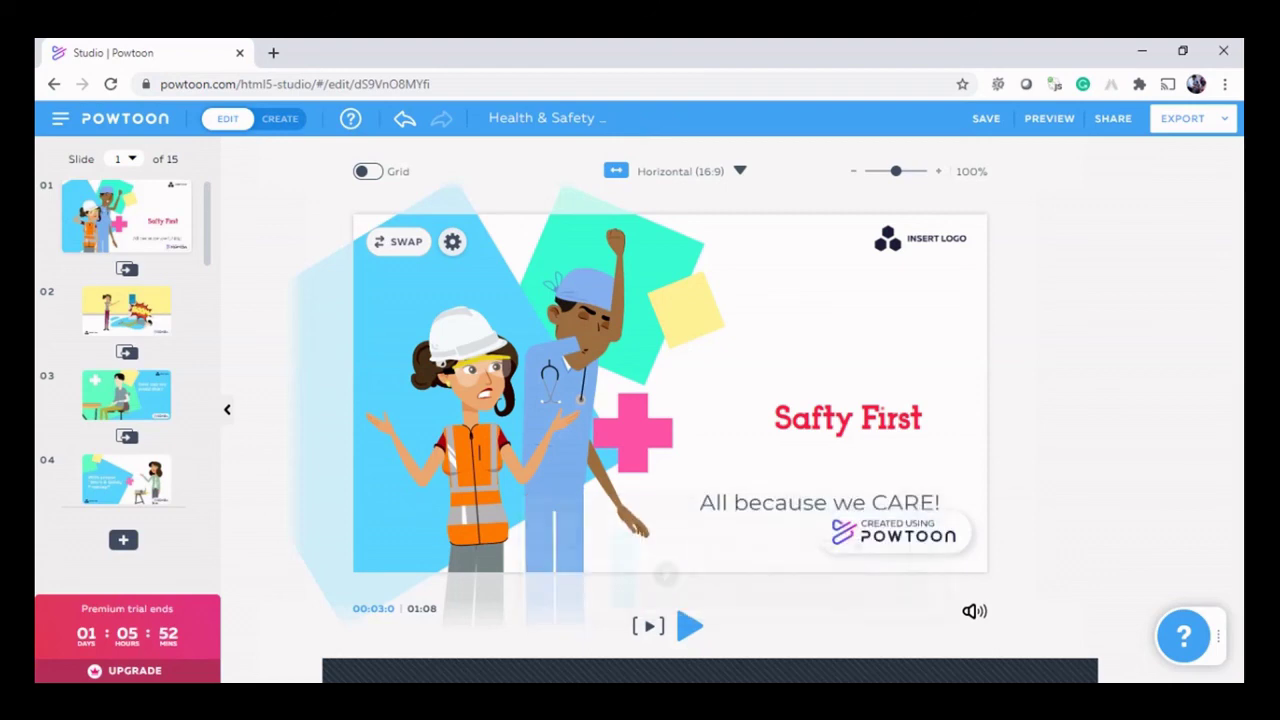
Step: Go to slide 2, select the BOOM explosion and the woman, and preview her poses
{"action": "left_click", "coordinate": [126, 305]}
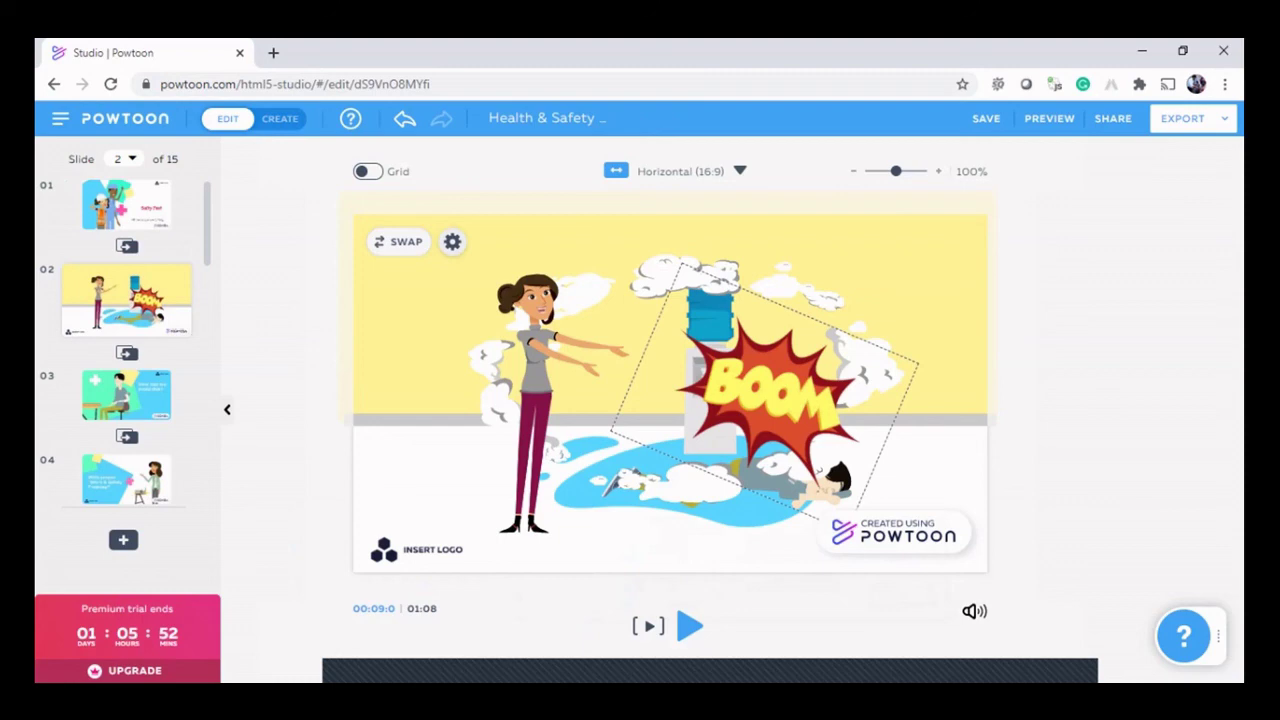
{"action": "left_click", "coordinate": [726, 300]}
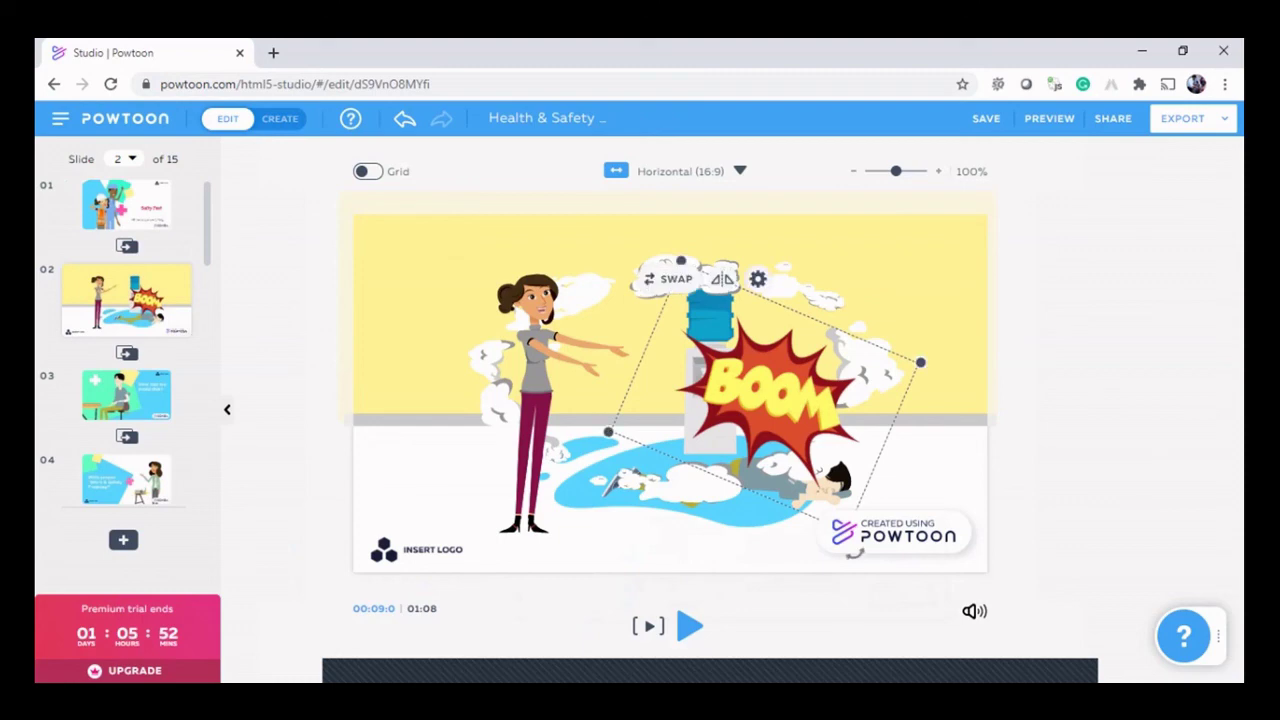
{"action": "left_click", "coordinate": [545, 400]}
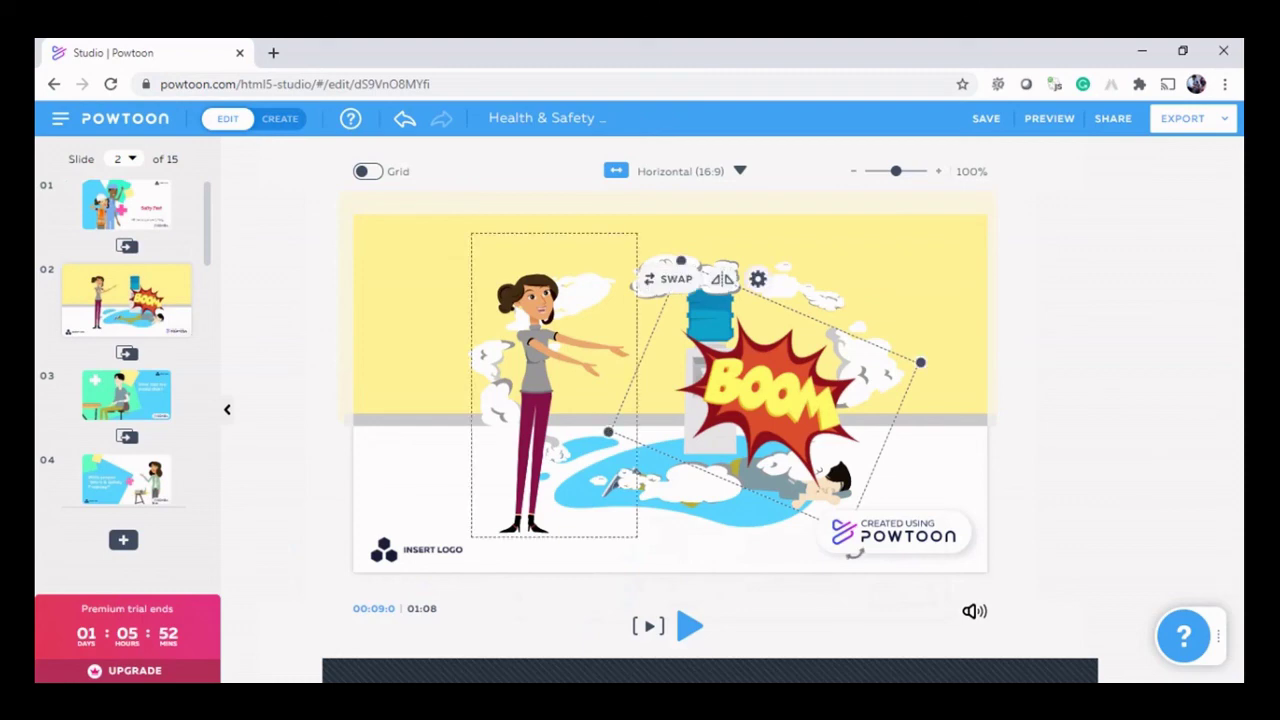
{"action": "left_click", "coordinate": [558, 241]}
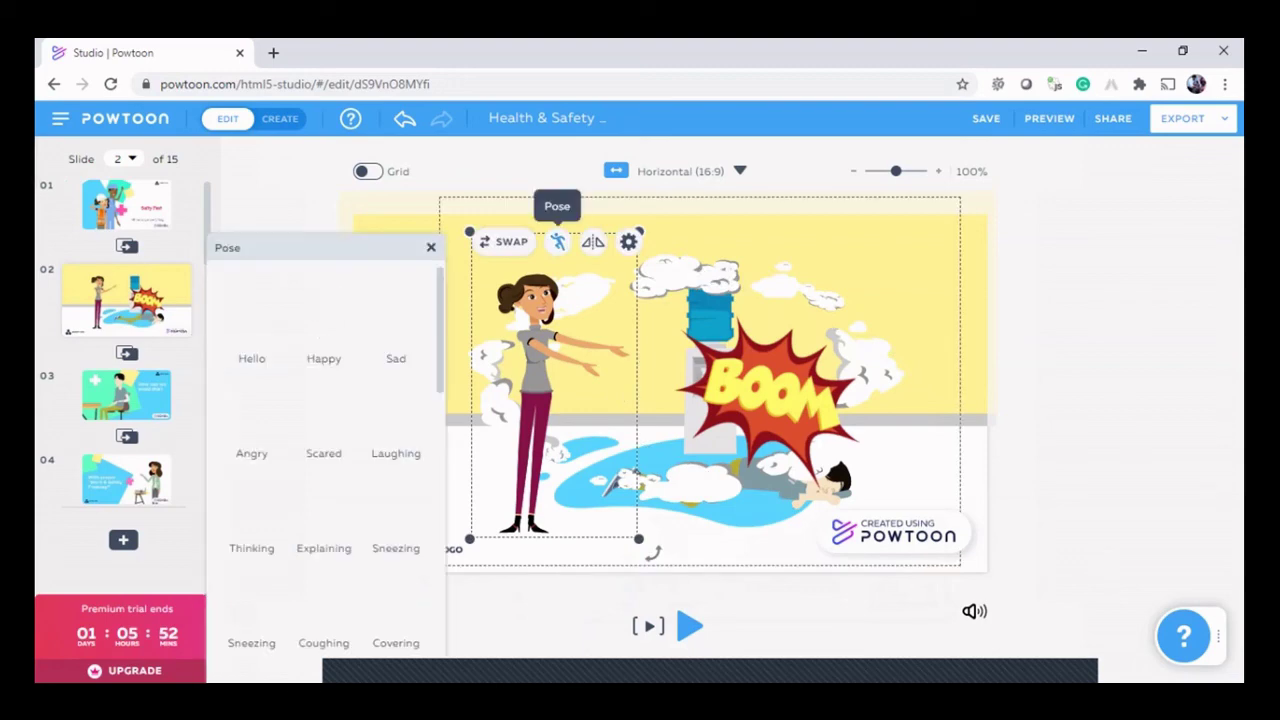
{"action": "key", "text": "Escape"}
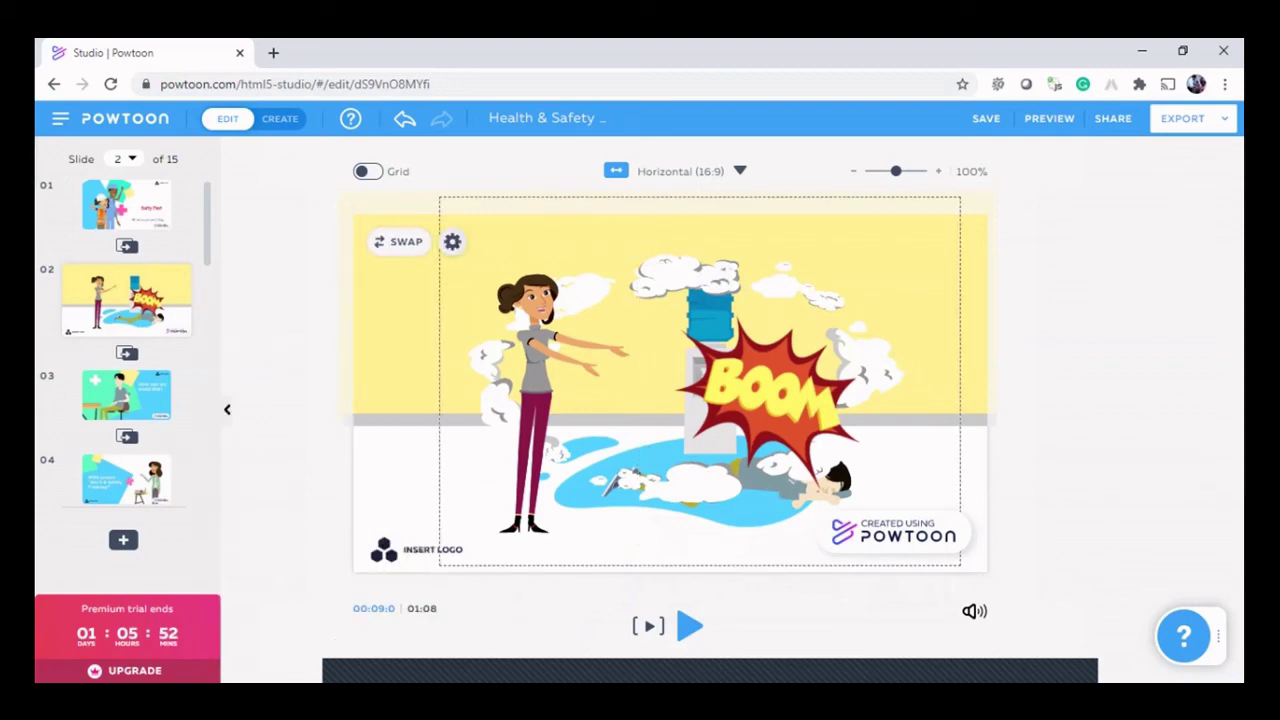
Step: Recolor slide 2's white lower background to the blue swatch #1389E4
{"action": "left_click", "coordinate": [452, 241]}
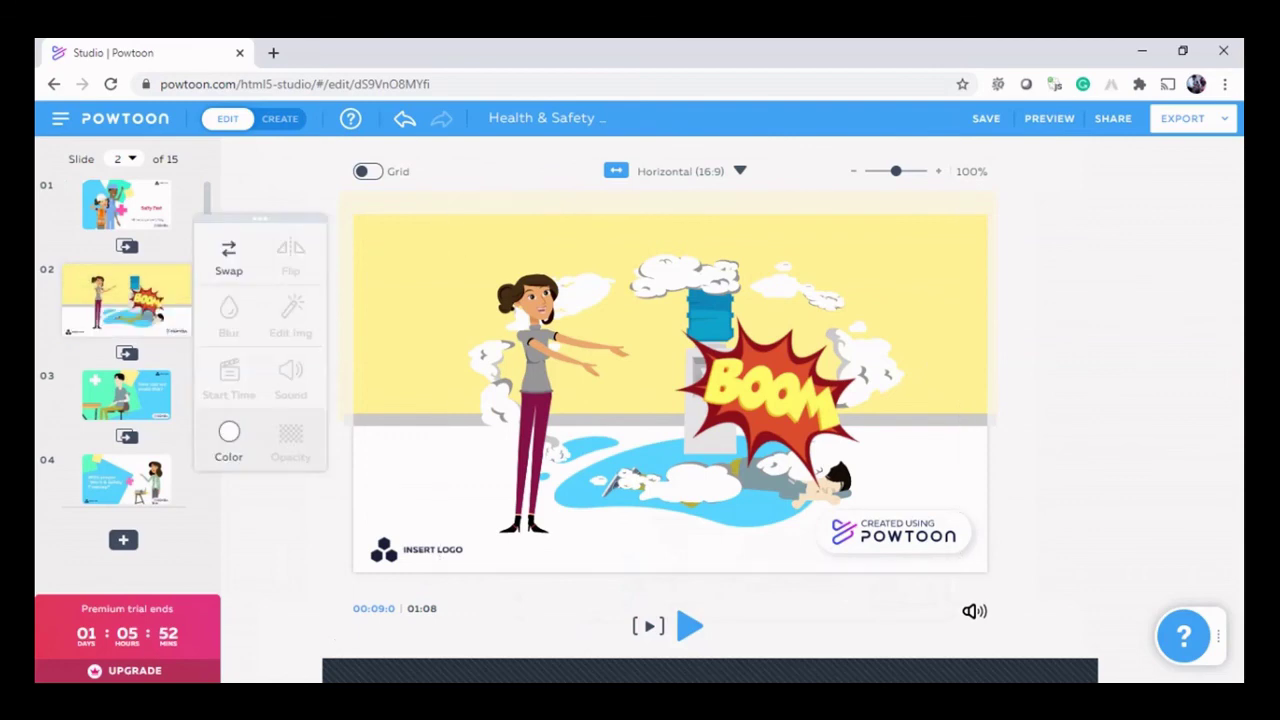
{"action": "left_click", "coordinate": [228, 432]}
{"action": "left_click", "coordinate": [257, 320]}
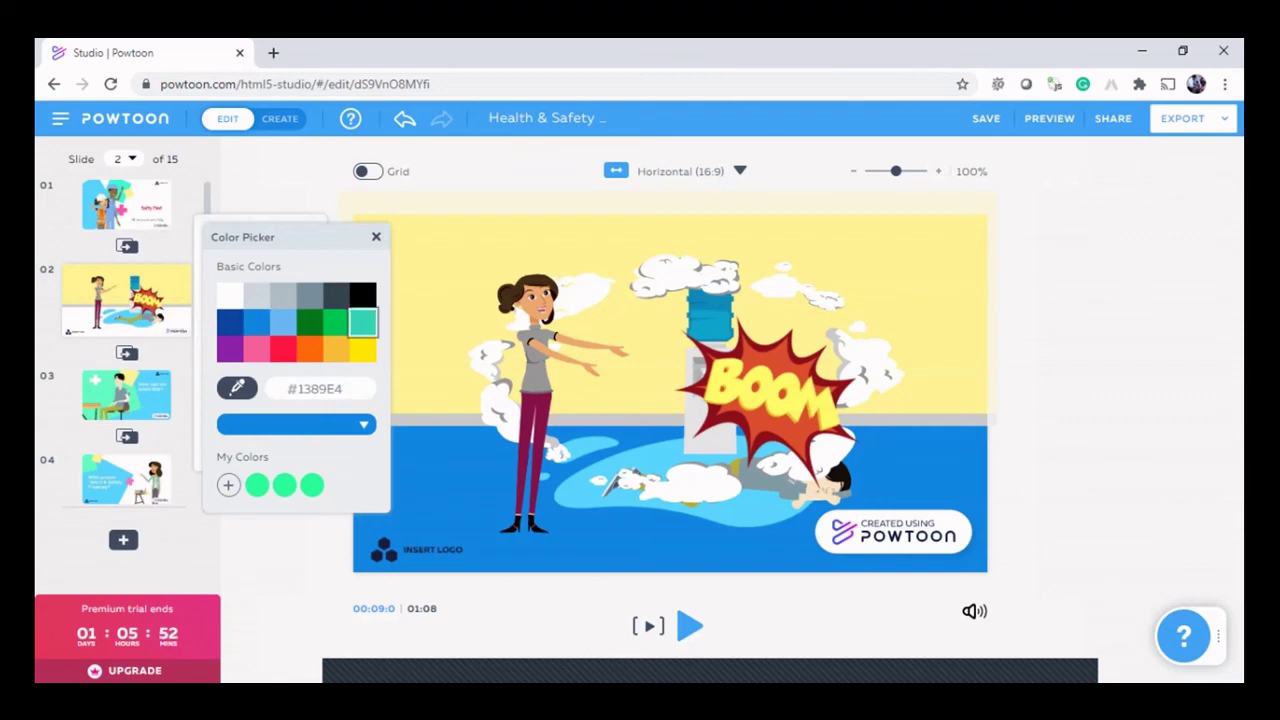
{"action": "left_click", "coordinate": [420, 300]}
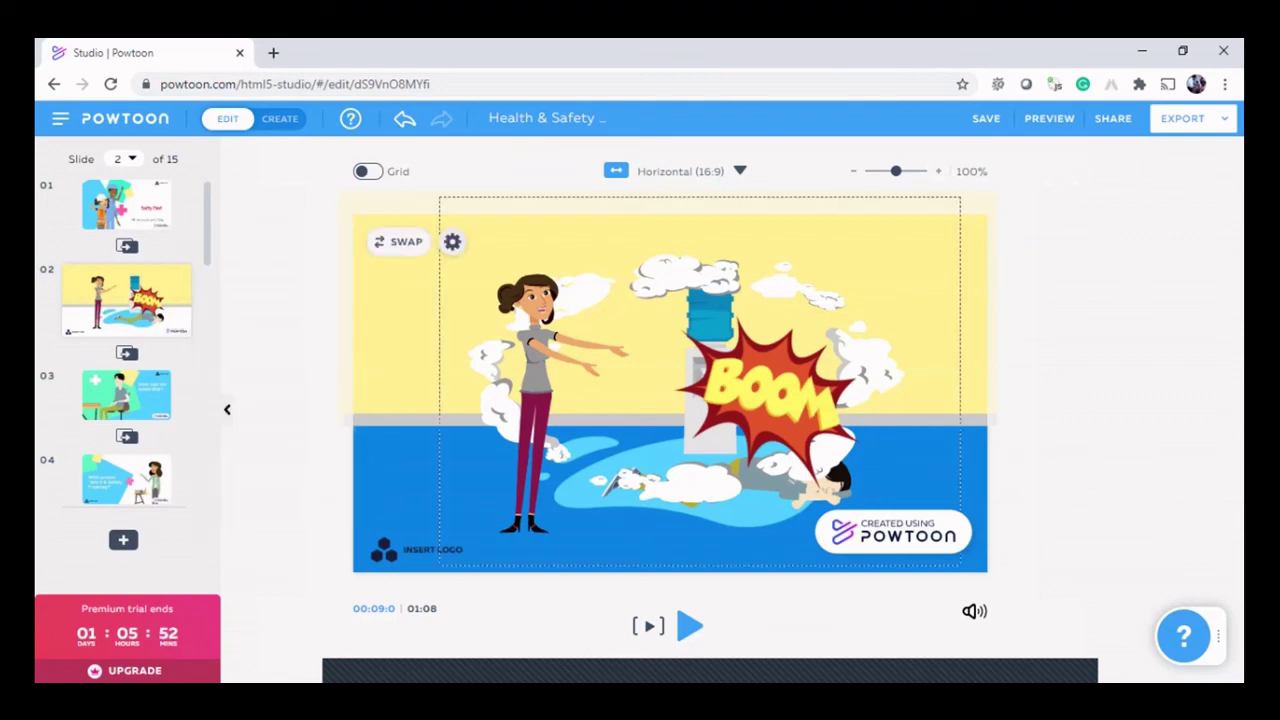